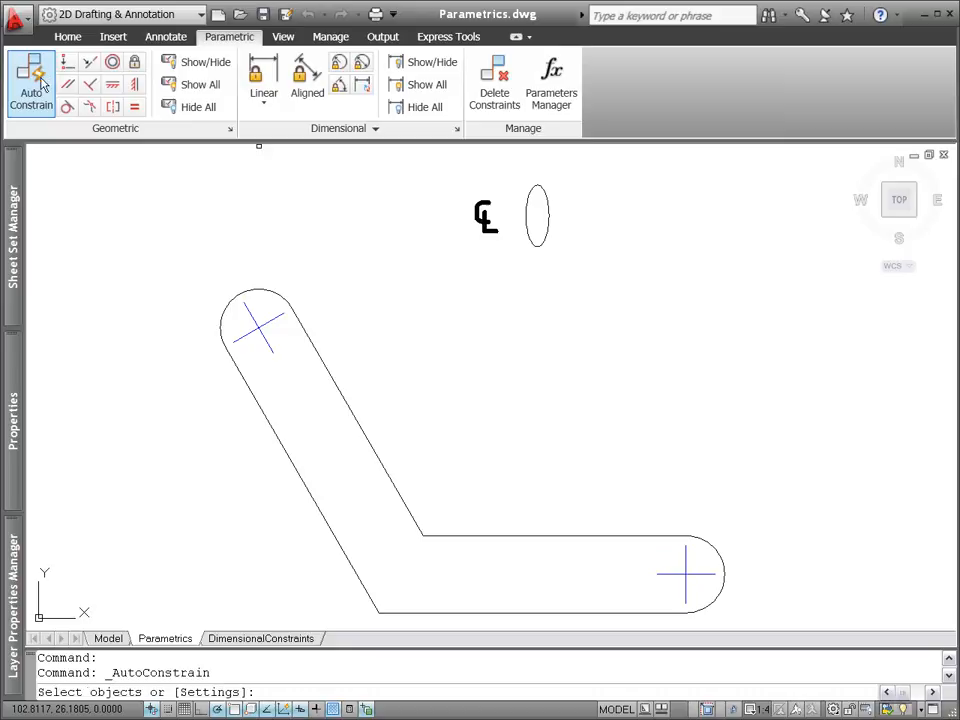
# Step: Review the AutoConstrain settings, keep them as they are, and auto-constrain the entire bent link outline together with its centre marks
pyautogui.rightClick(99, 187)
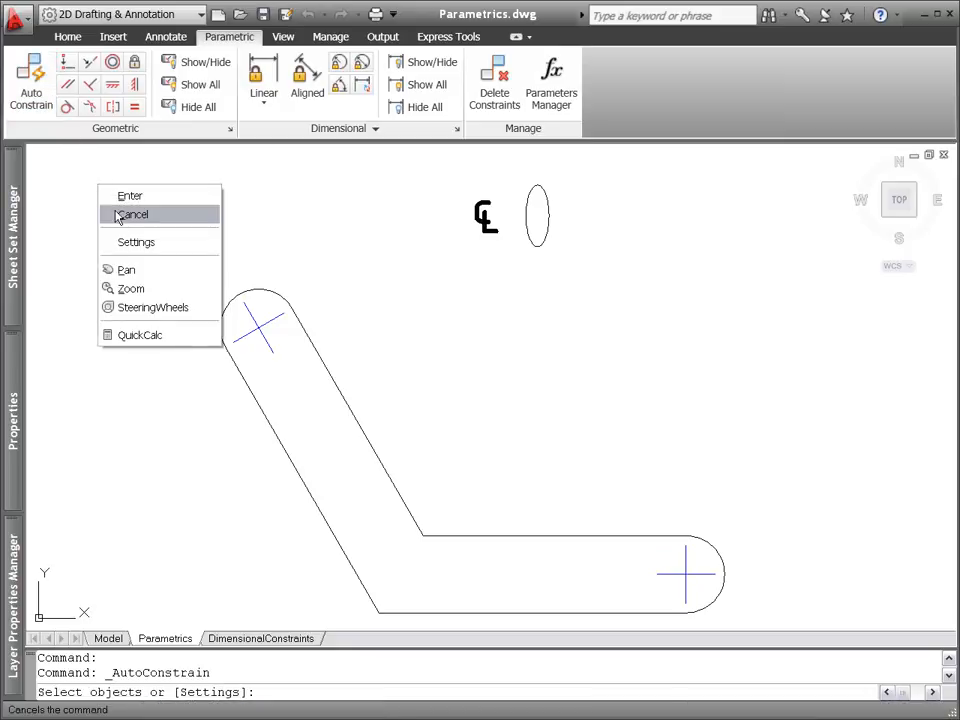
pyautogui.click(133, 242)
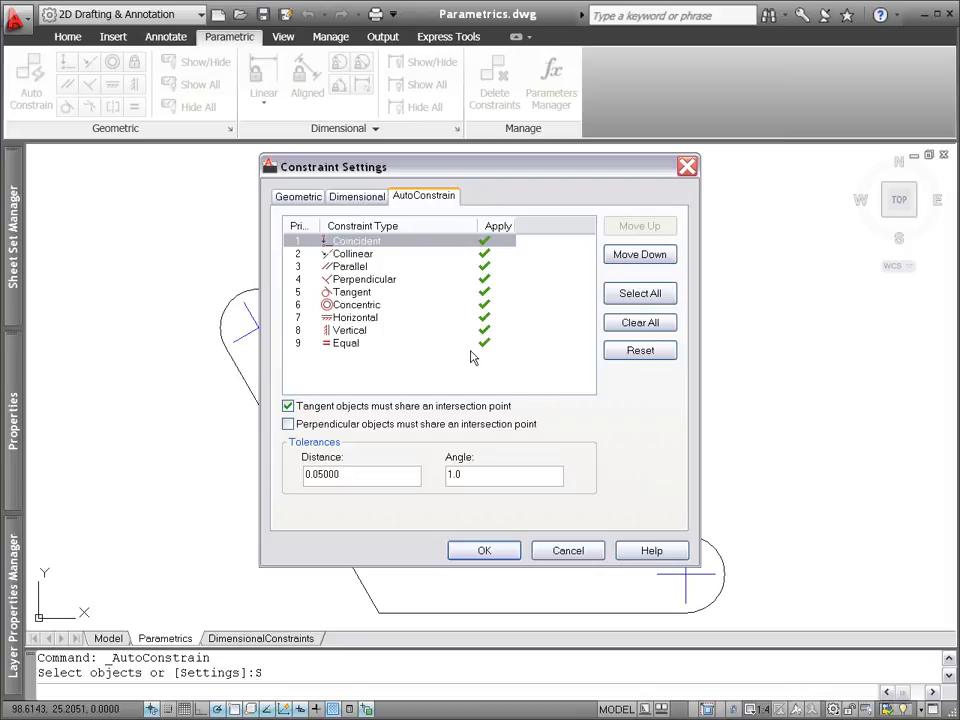
pyautogui.click(484, 551)
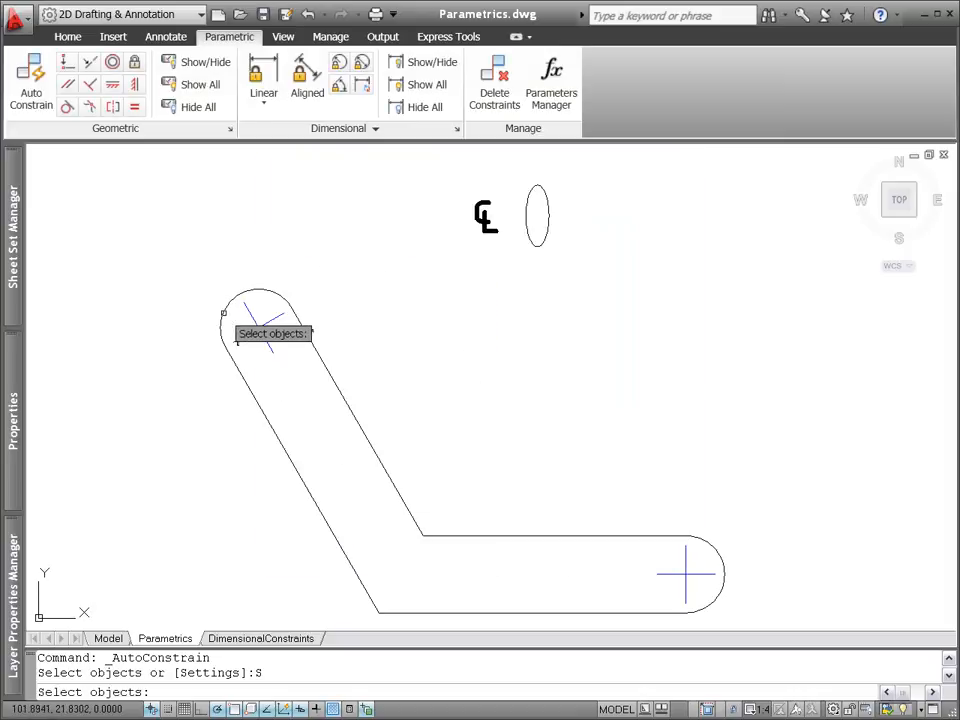
pyautogui.click(201, 279)
pyautogui.click(746, 621)
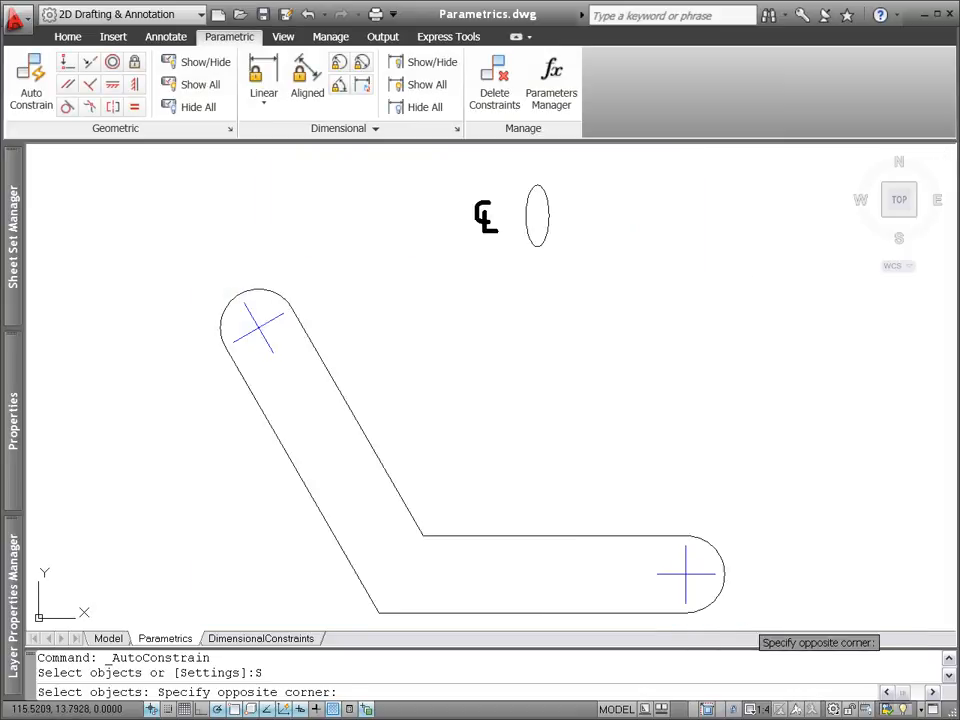
pyautogui.press('Return')
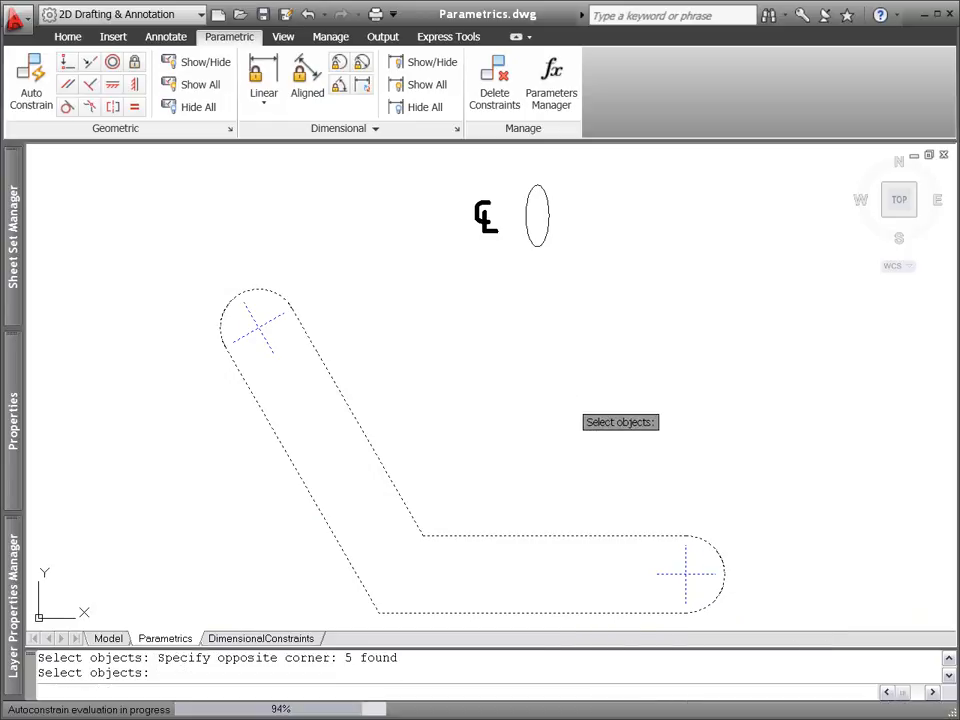
# Step: Stretch the link's upper horizontal edge upward by 1 unit from its midpoint
pyautogui.click(512, 536)
pyautogui.click(554, 536)
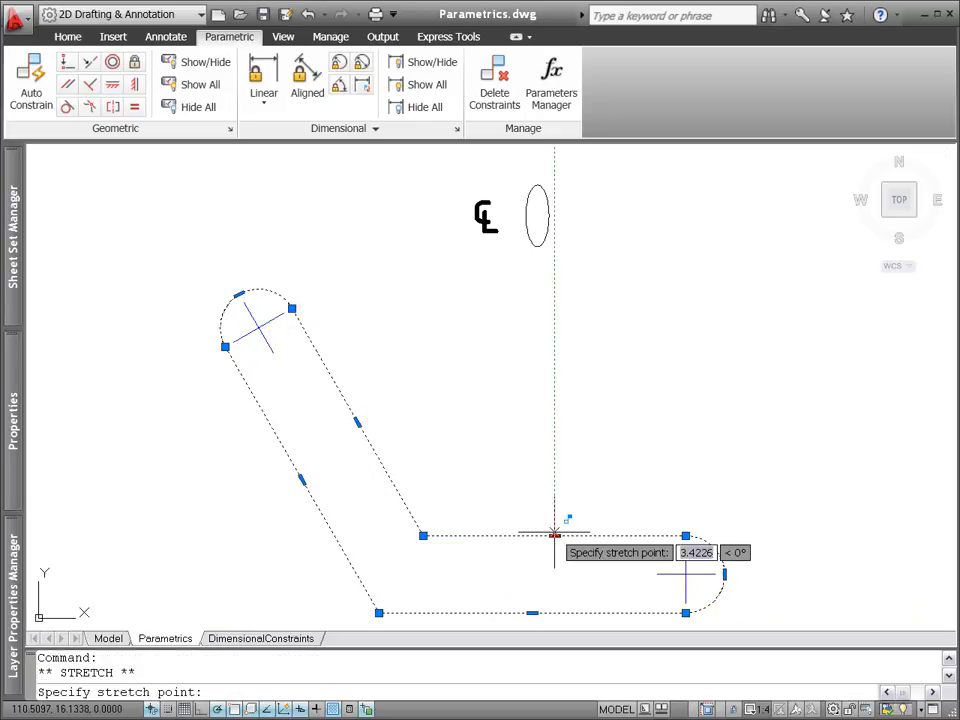
pyautogui.write('1')
pyautogui.press('Return')
pyautogui.press('Escape')
# Step: Turn off Infer Constraints and draw a rectangle about 1.39 by 1.01 units just below the ellipse
pyautogui.click(151, 709)
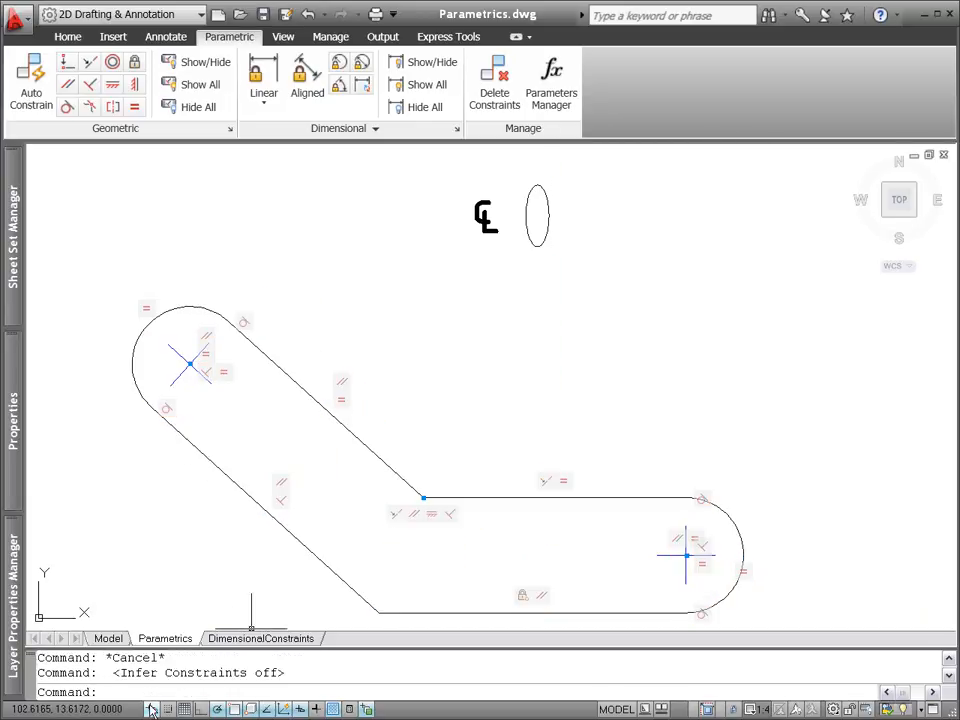
pyautogui.click(68, 37)
pyautogui.click(91, 63)
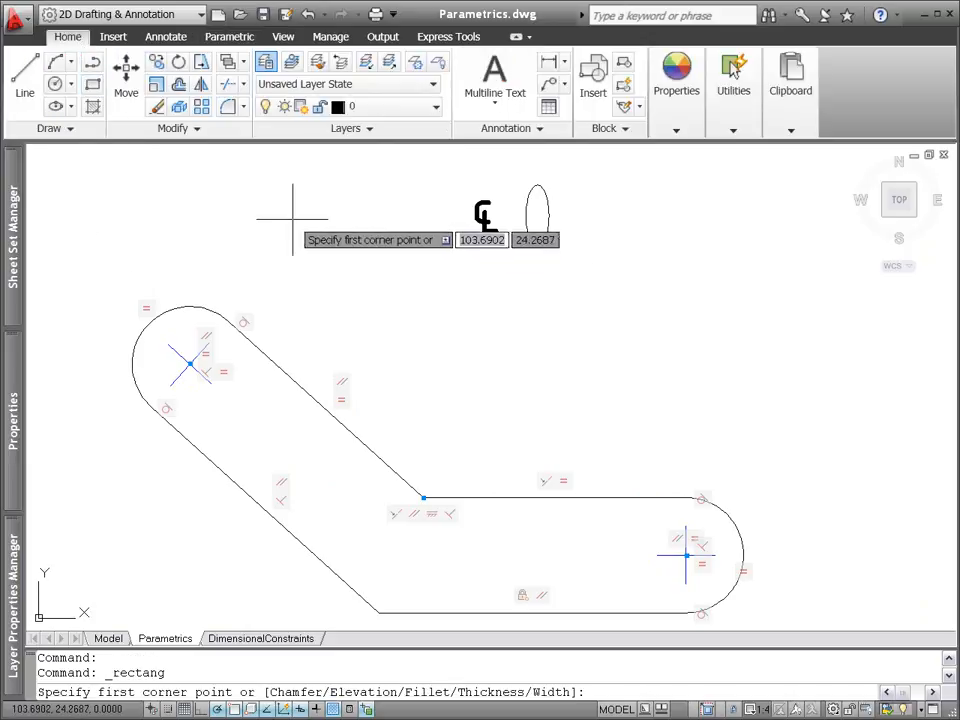
pyautogui.click(491, 299)
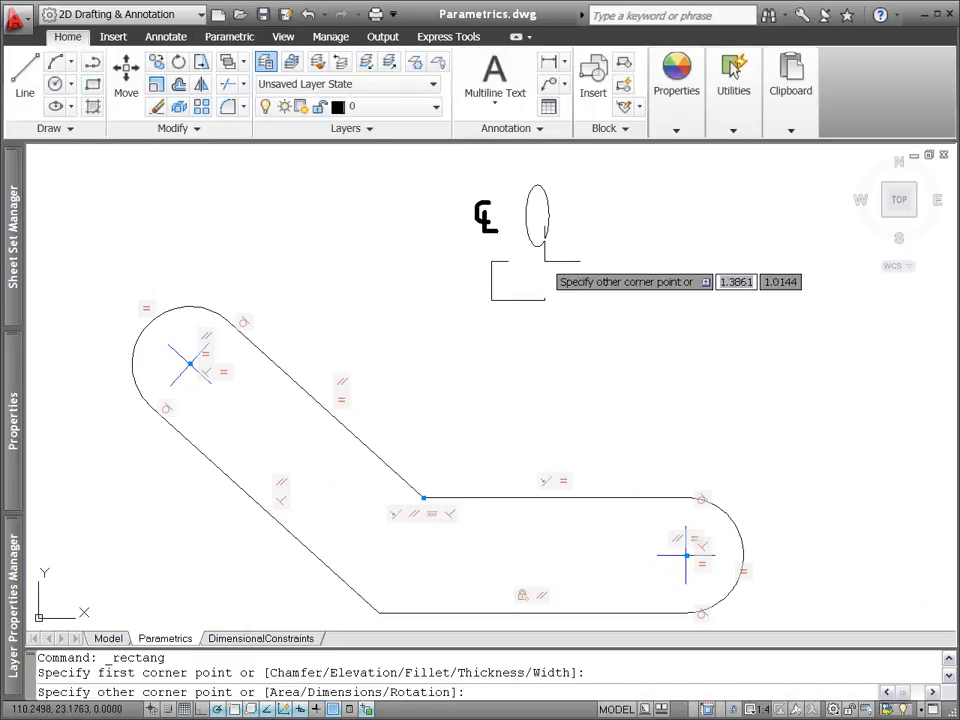
pyautogui.click(545, 261)
# Step: Stretch the lower-right corner of the rectangle below the ellipse outward, down and to the right
pyautogui.click(545, 279)
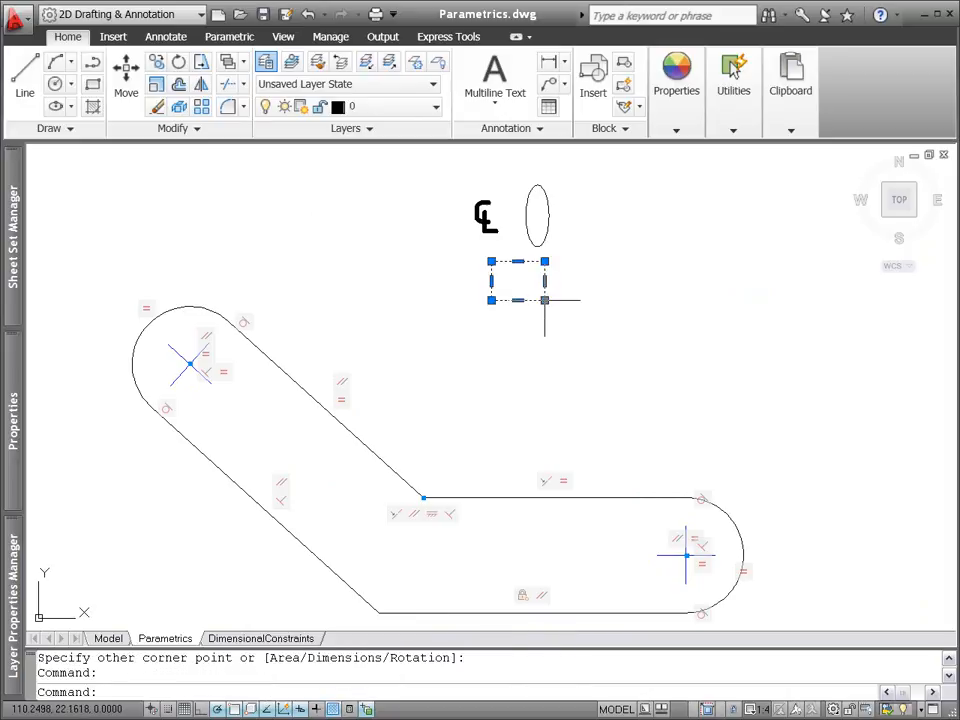
pyautogui.click(545, 299)
pyautogui.click(570, 328)
pyautogui.press('Escape')
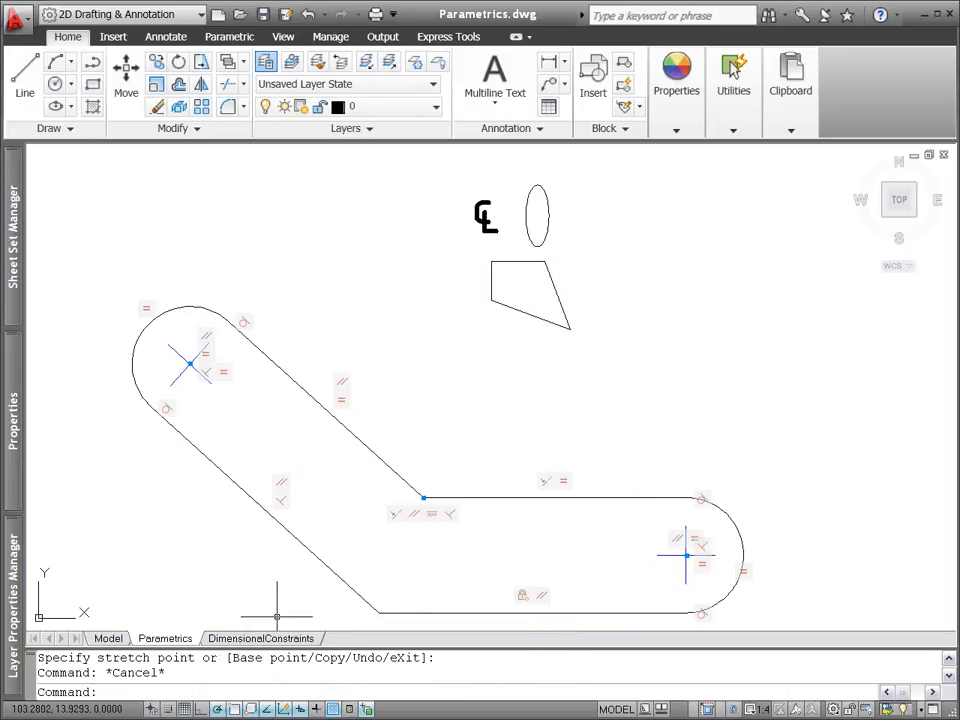
# Step: Turn on Infer Constraints and draw a small rectangle inside the link's slanted arm
pyautogui.click(153, 709)
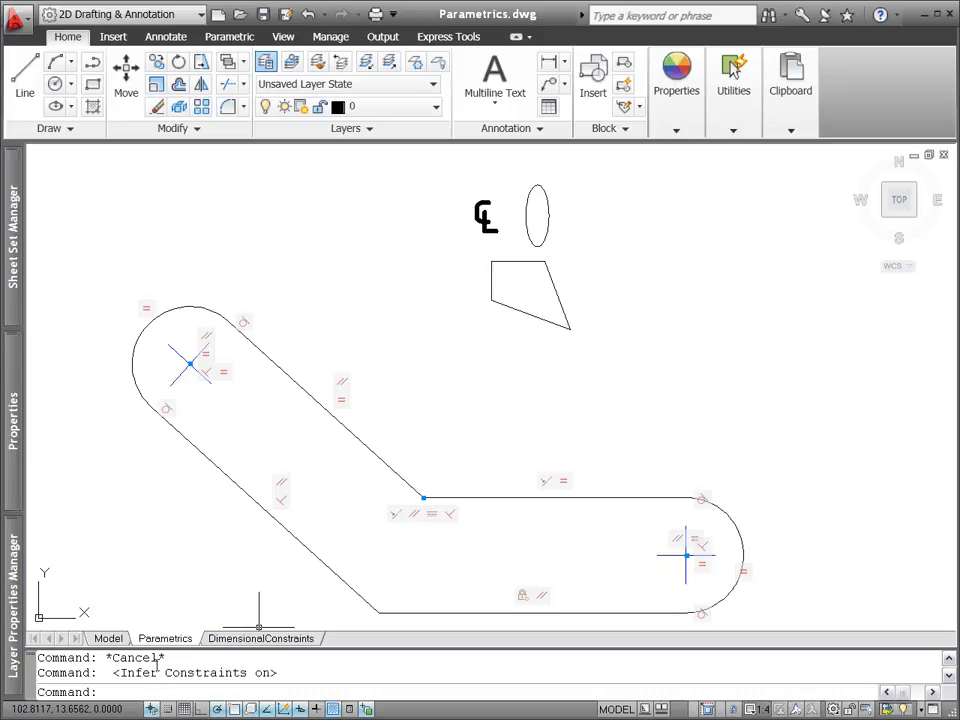
pyautogui.click(93, 86)
pyautogui.click(249, 461)
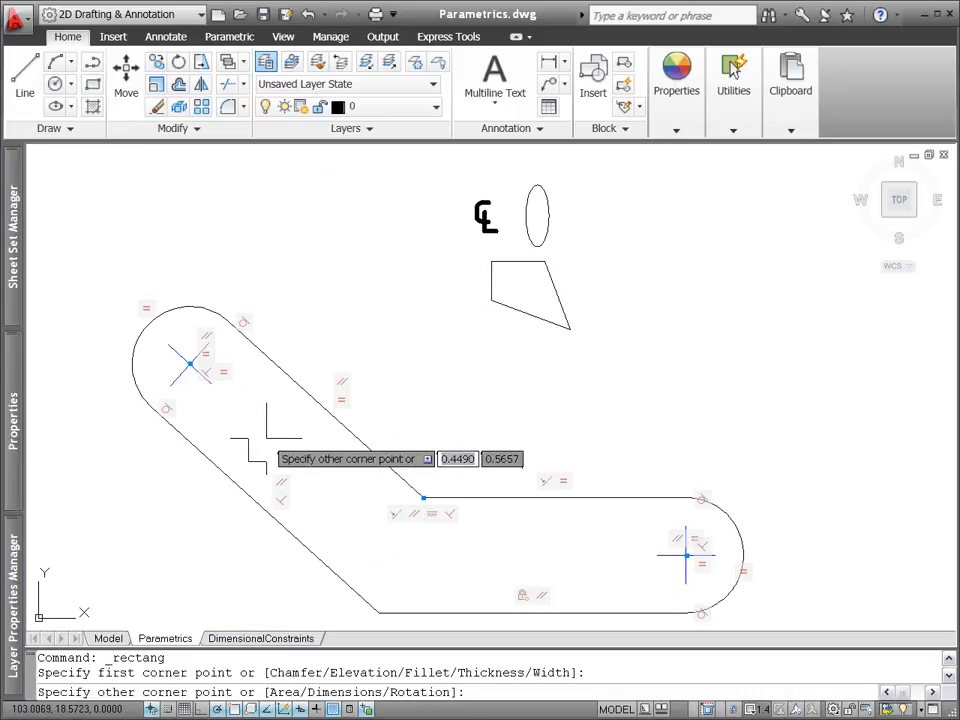
pyautogui.click(291, 415)
# Step: Stretch the lower-right corner of the rectangle in the slanted arm outward and delete the rectangle's horizontal constraint
pyautogui.click(286, 415)
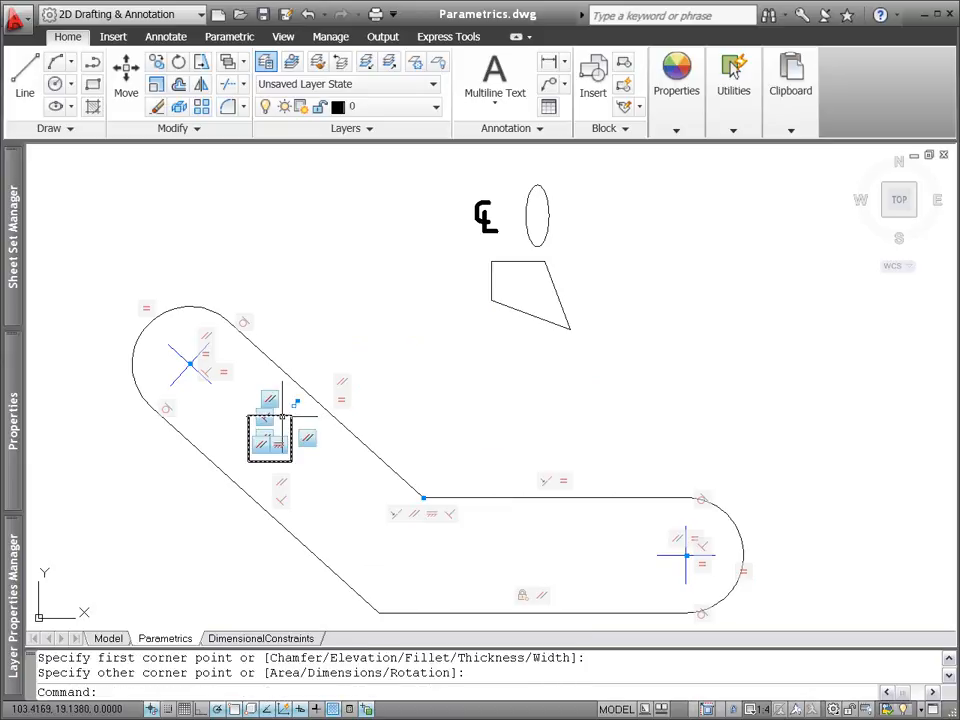
pyautogui.click(291, 461)
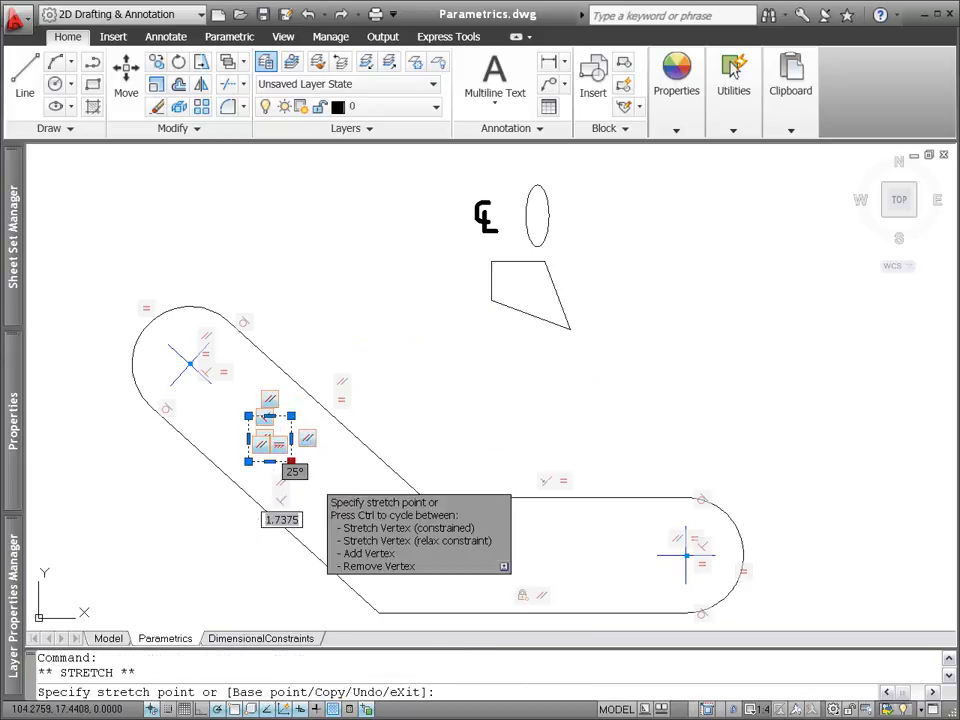
pyautogui.click(315, 482)
pyautogui.rightClick(297, 479)
pyautogui.click(314, 480)
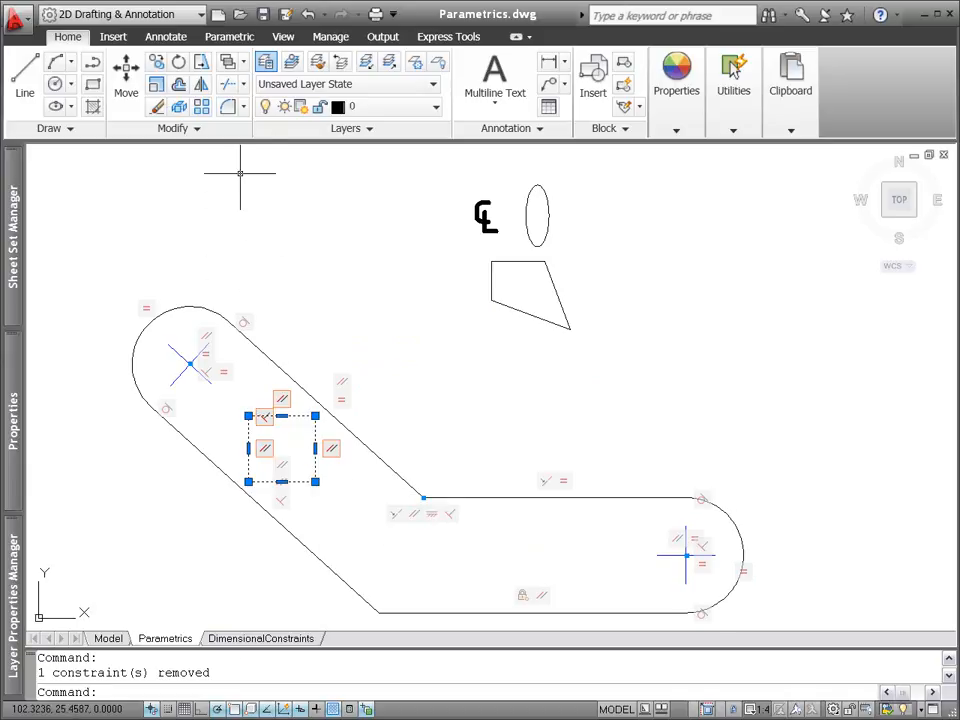
# Step: Apply a parallel constraint between the slanted arm's lower edge and the left side of the rectangle inside the arm
pyautogui.click(235, 38)
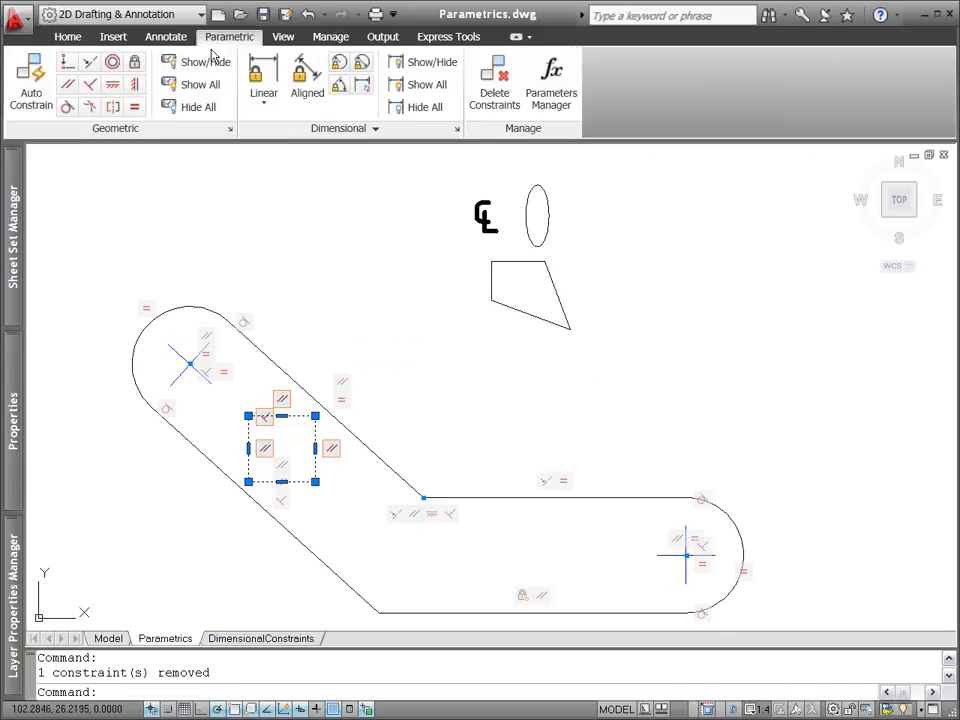
pyautogui.click(68, 88)
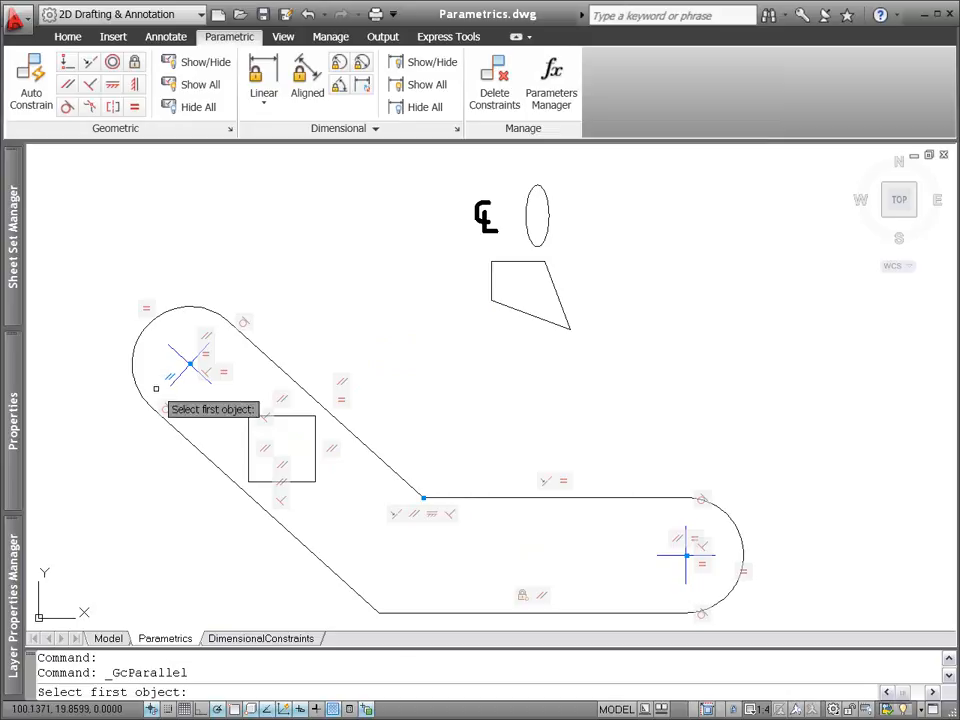
pyautogui.click(184, 434)
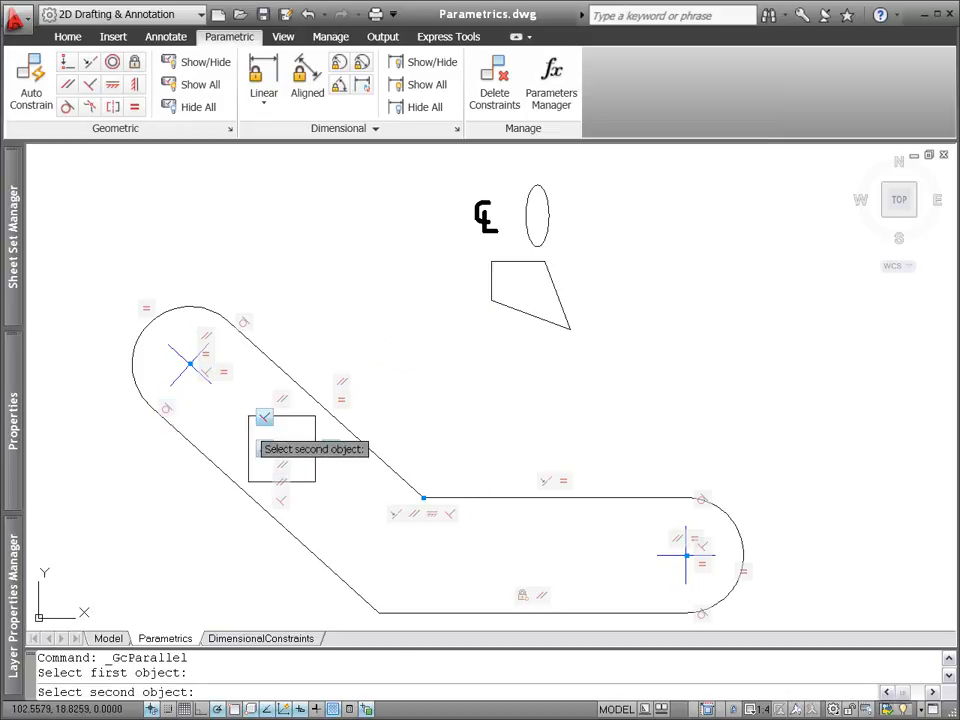
pyautogui.click(249, 428)
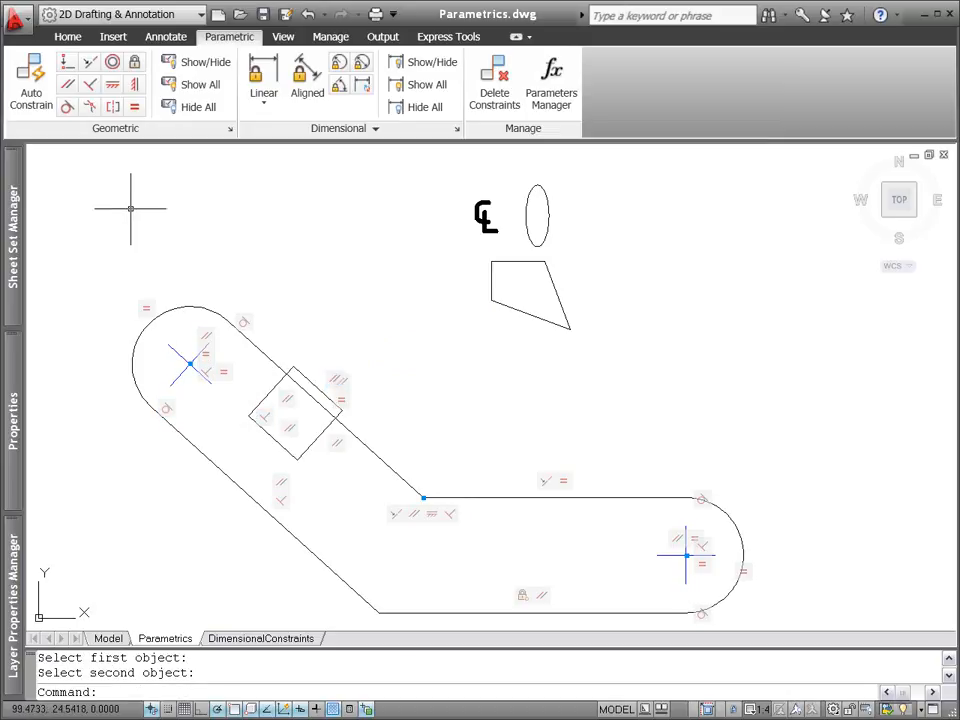
# Step: Draw a circle of radius .5 centred on the centre mark at the slanted arm's rounded end
pyautogui.click(68, 37)
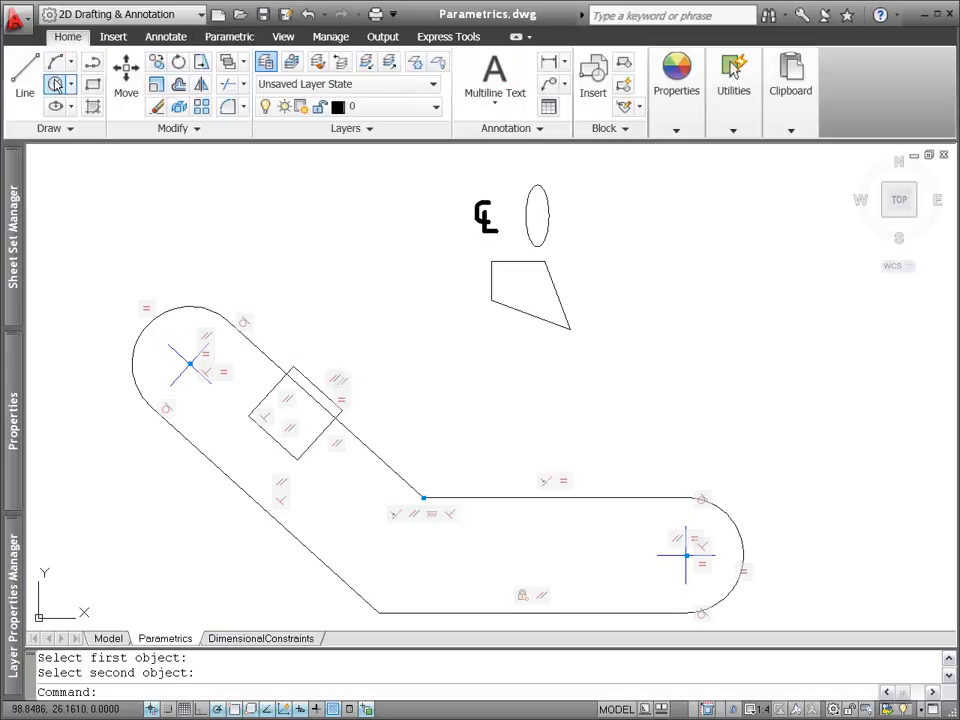
pyautogui.click(55, 84)
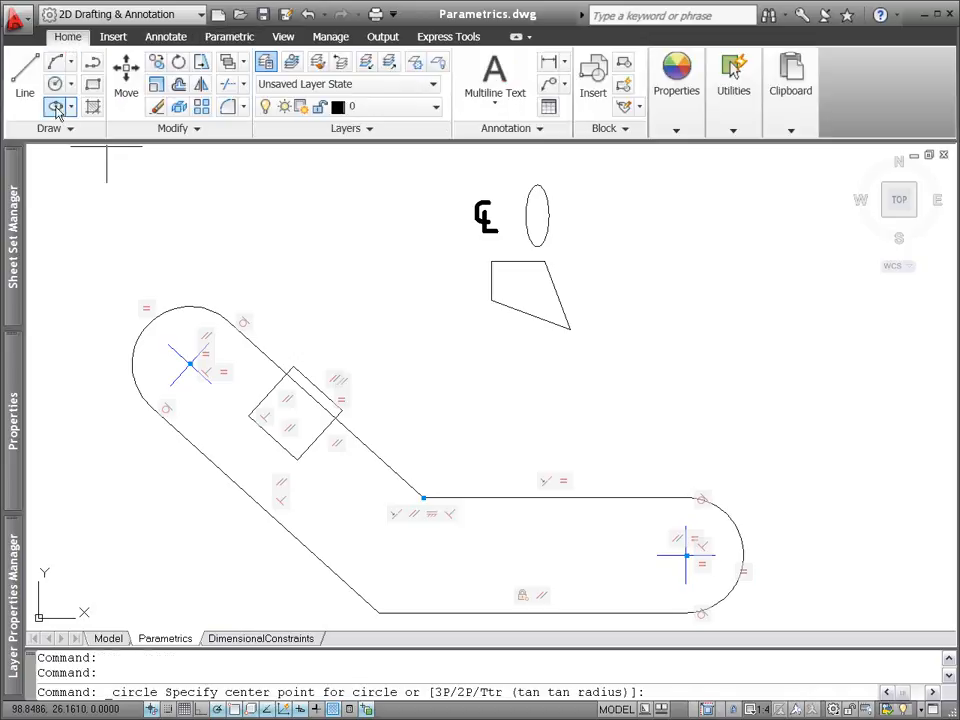
pyautogui.click(171, 313)
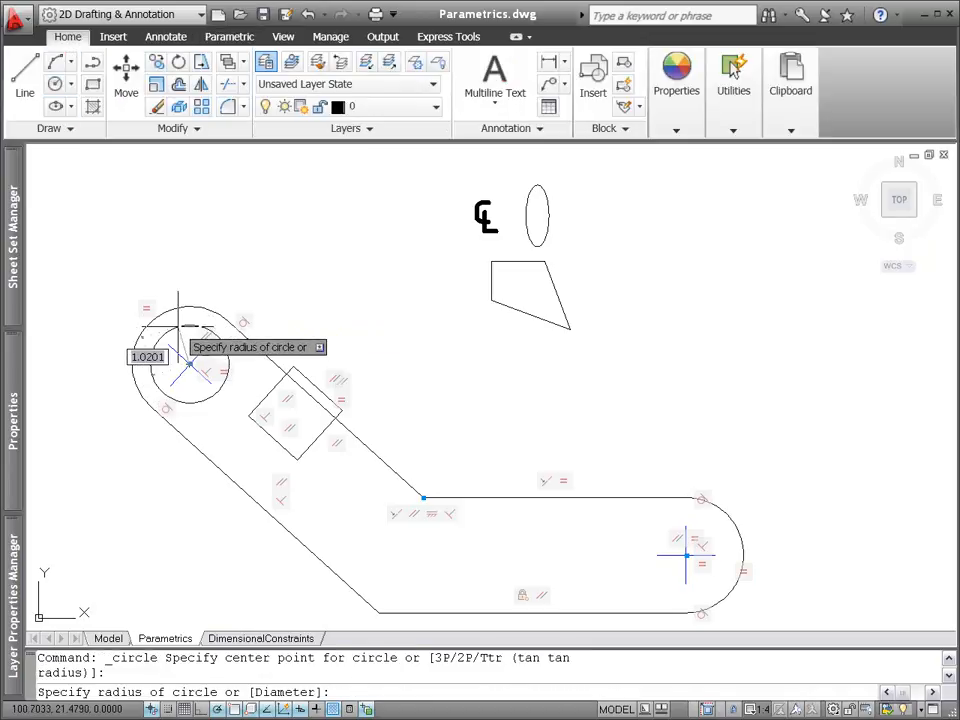
pyautogui.press('Return')
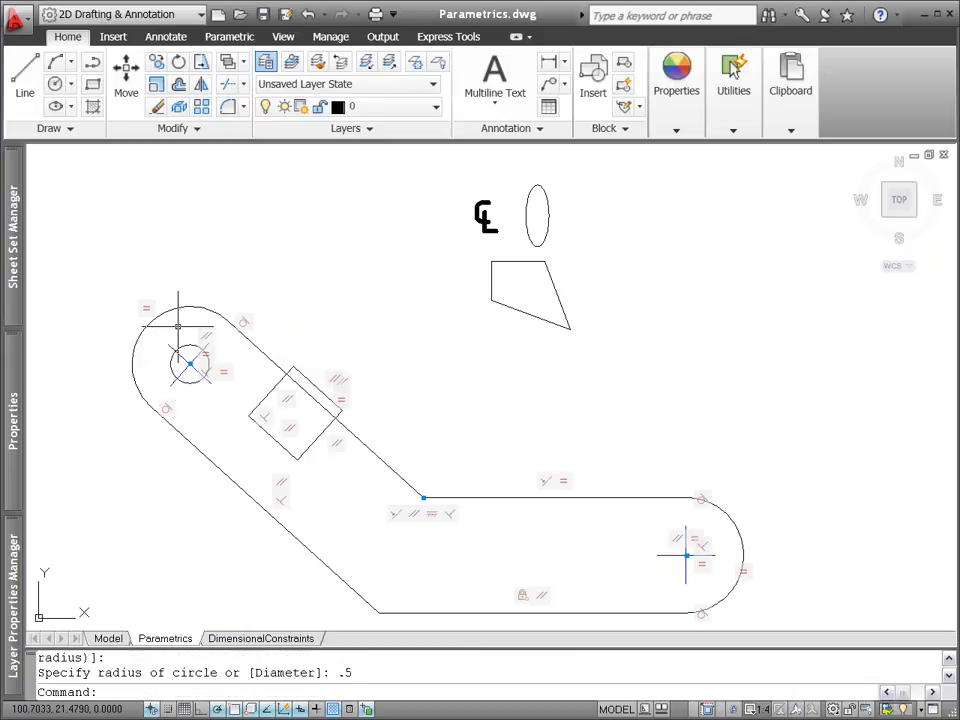
# Step: Move the circle by its centre upward and slightly to the right, taking the constrained slanted arm with it
pyautogui.click(187, 347)
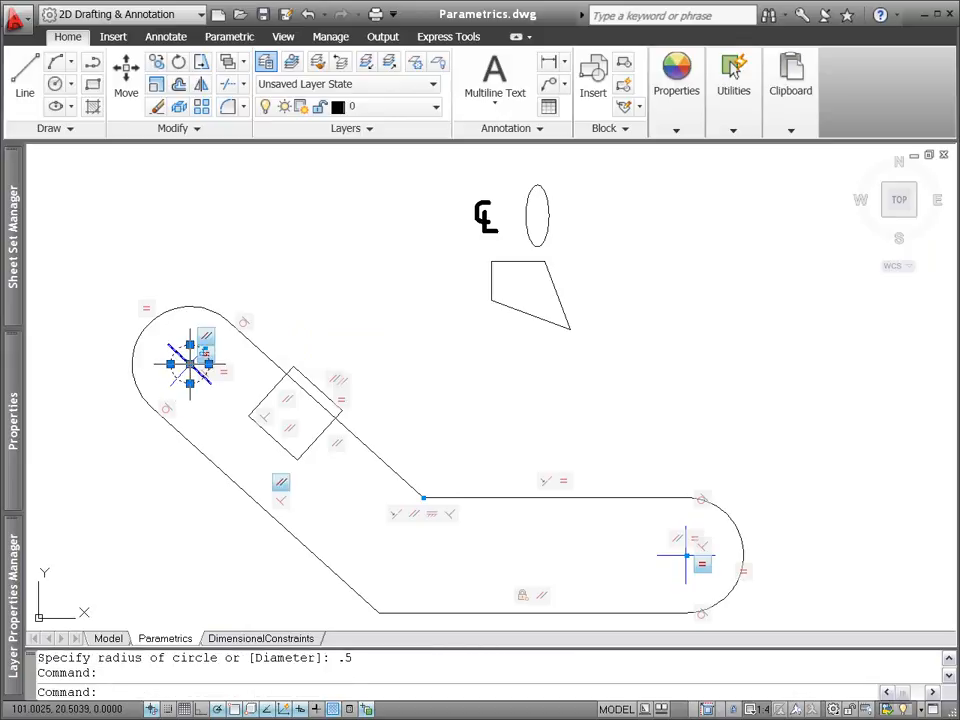
pyautogui.click(189, 364)
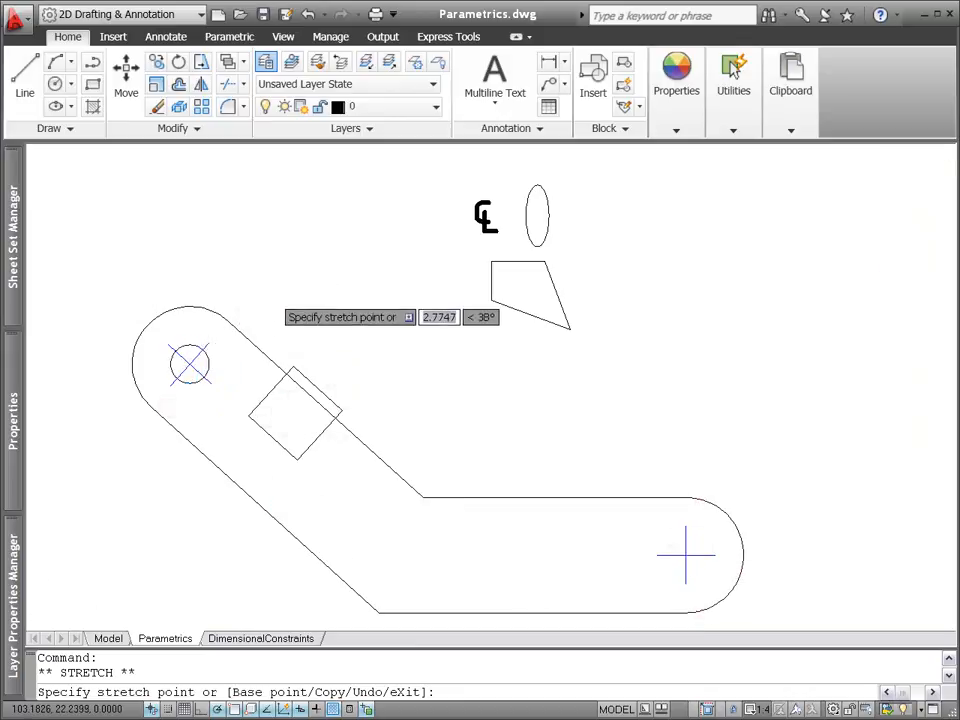
pyautogui.click(233, 211)
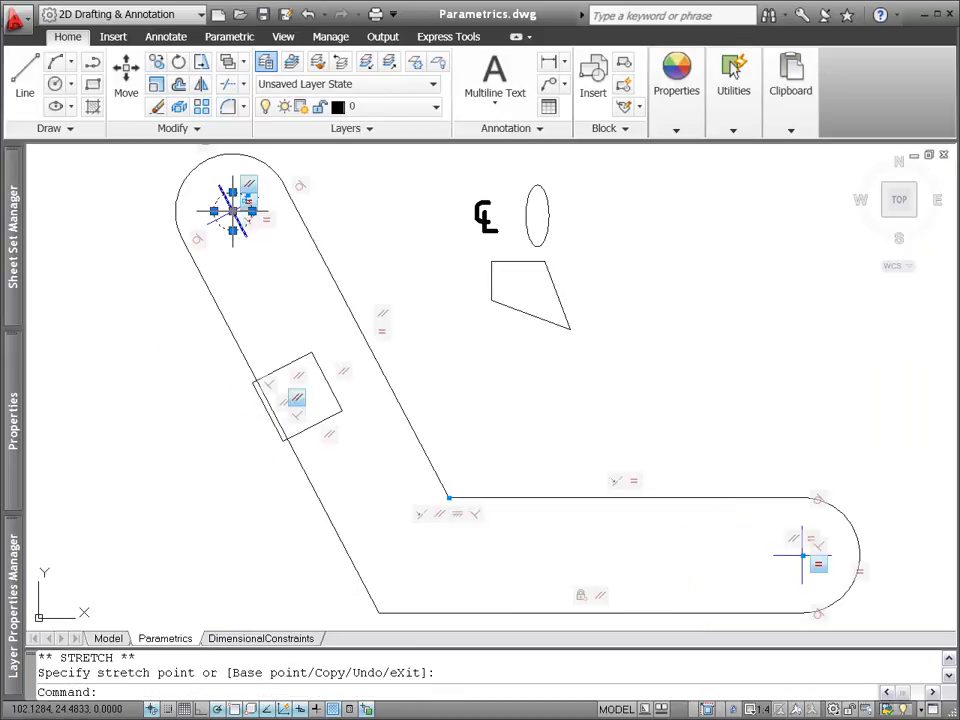
# Step: Copy the circle onto the centre mark at the horizontal arm's rounded end
pyautogui.rightClick(228, 218)
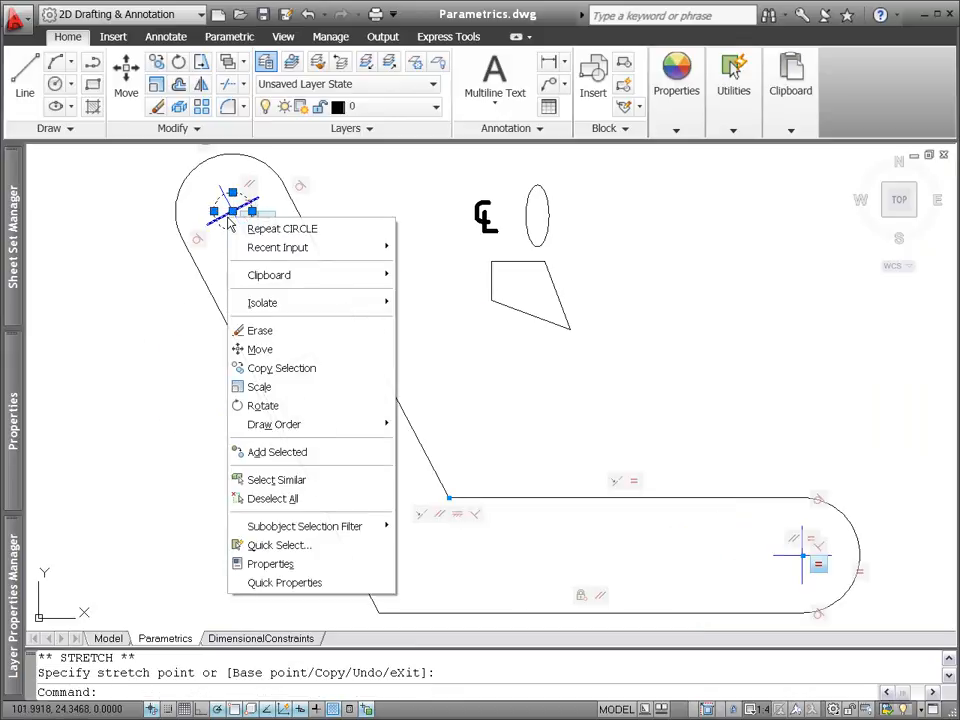
pyautogui.click(260, 368)
pyautogui.click(192, 176)
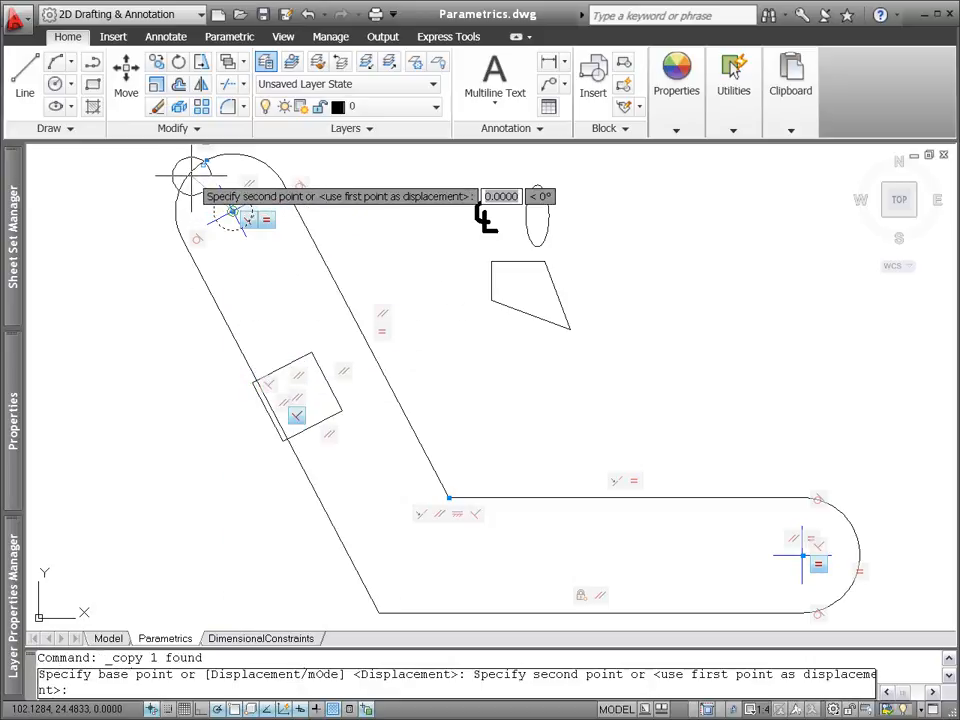
pyautogui.click(852, 525)
pyautogui.press('Return')
# Step: Move the copied circle by its centre to the left and slightly upward, reshaping the constrained link, and clear the selection
pyautogui.click(794, 553)
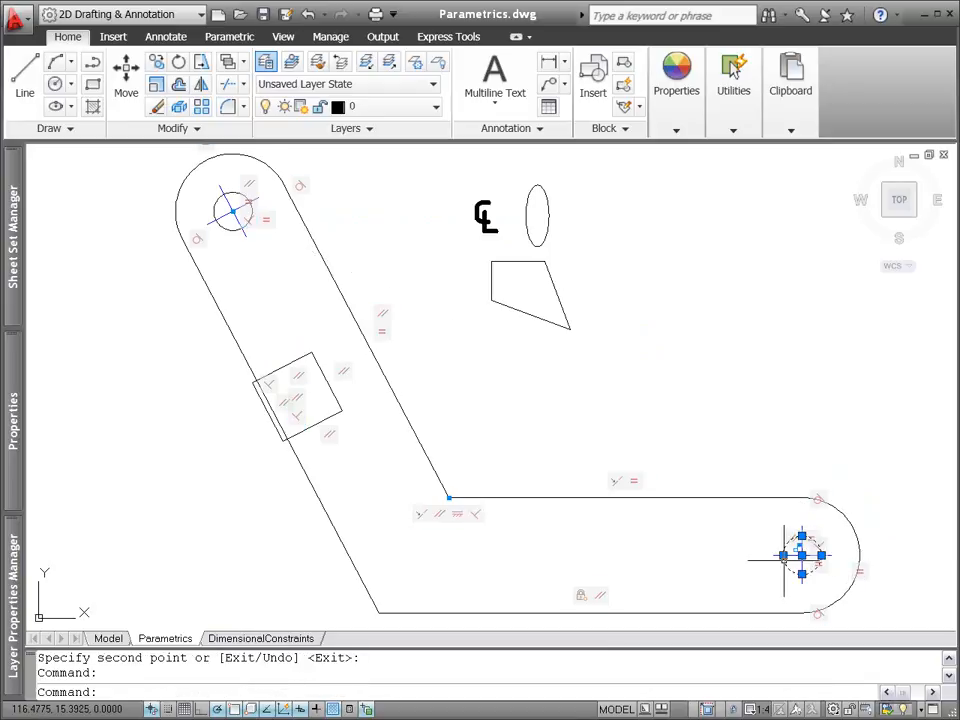
pyautogui.click(801, 555)
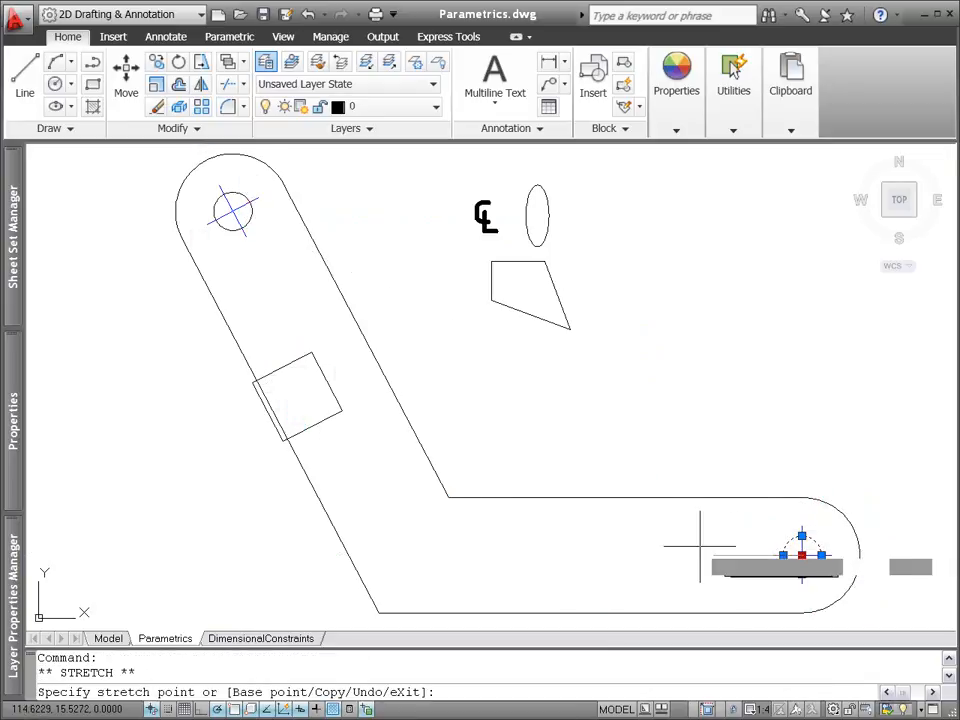
pyautogui.click(635, 545)
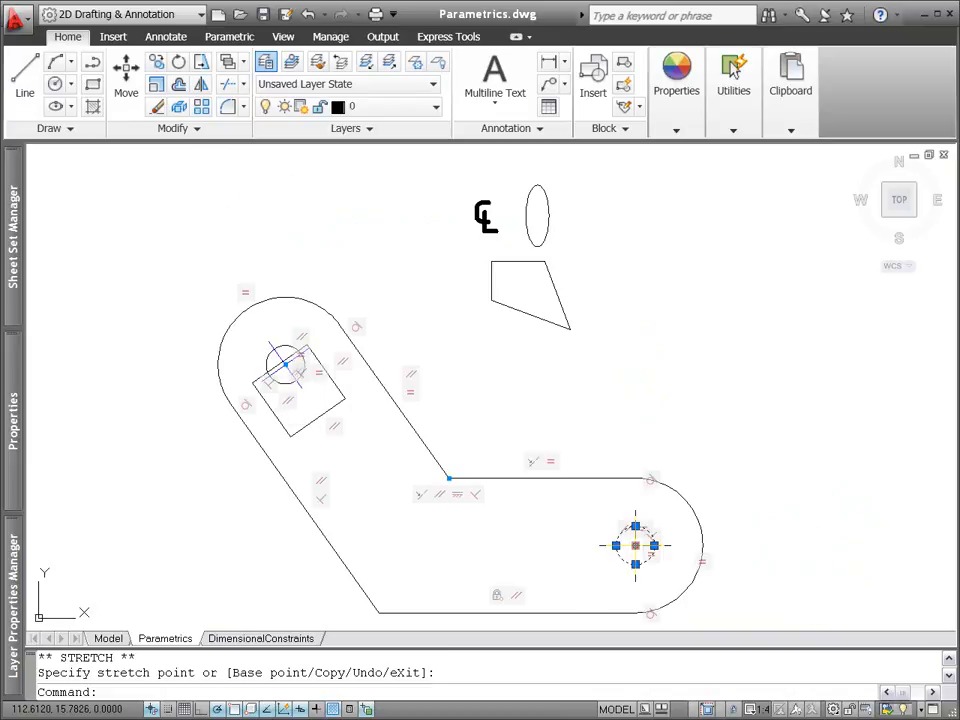
pyautogui.press('Escape')
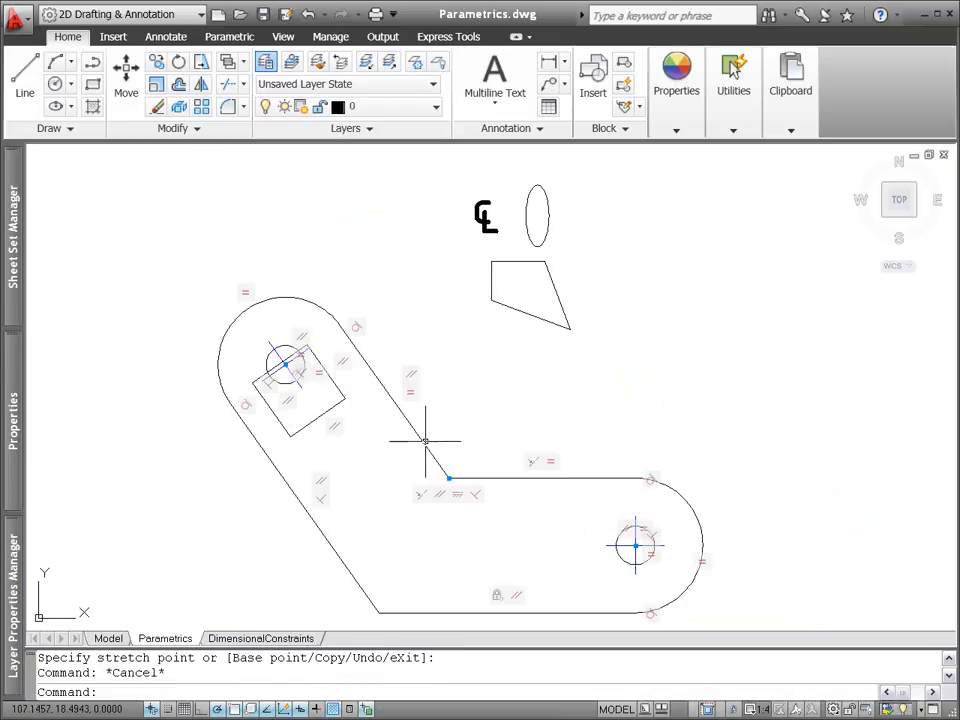
# Step: Move the rectangle in the slanted arm by its upper edge's midpoint to a nearest point on the centre mark's line running along the arm
pyautogui.click(336, 403)
pyautogui.rightClick(336, 403)
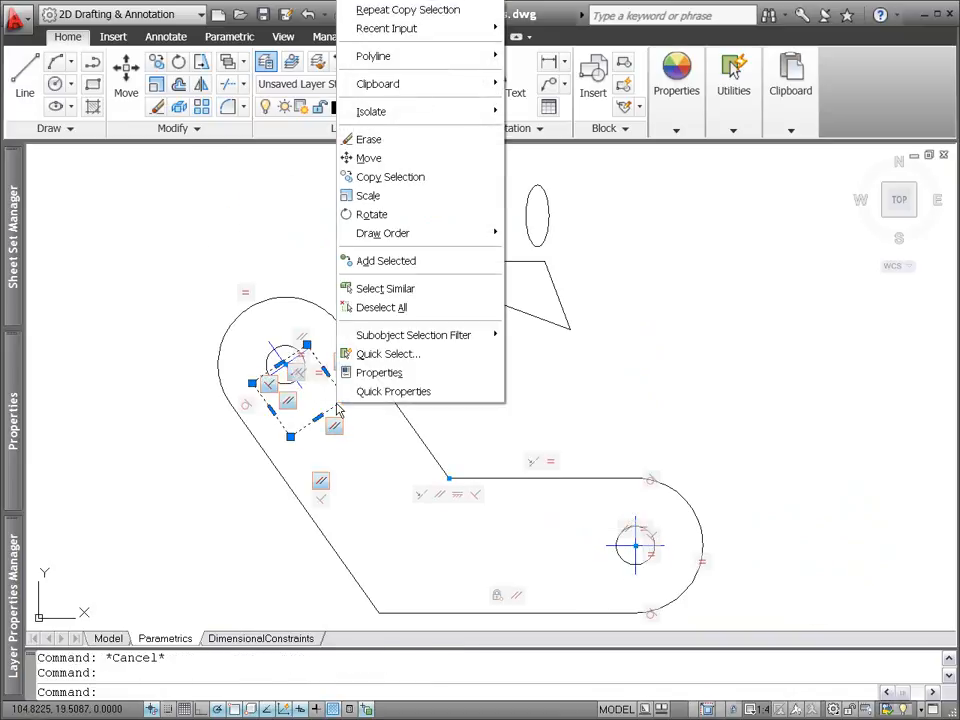
pyautogui.click(390, 157)
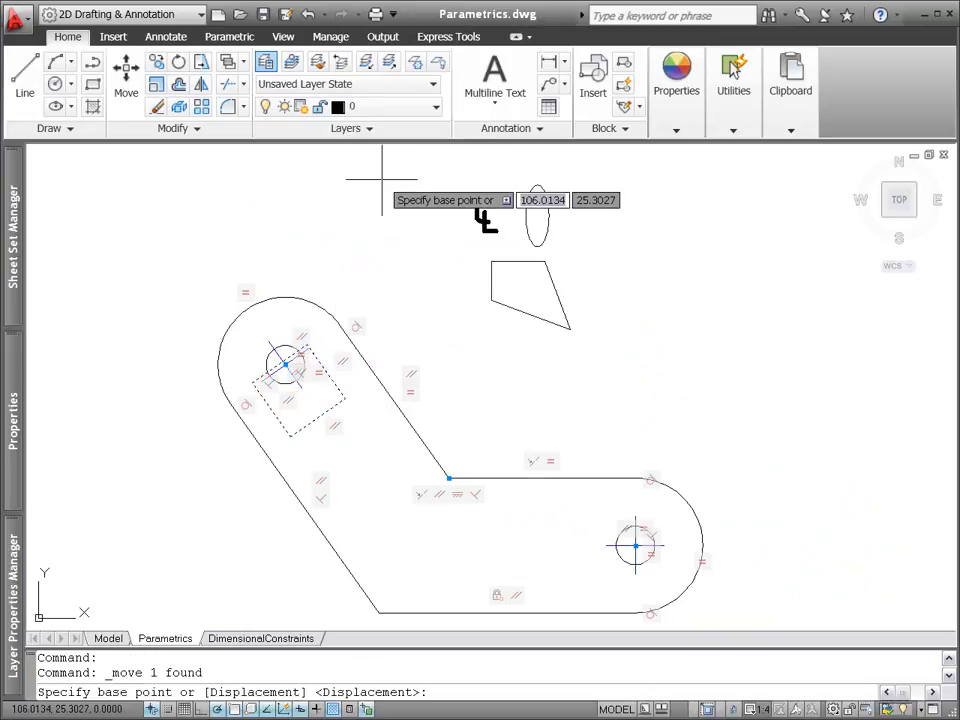
pyautogui.keyDown('shift'); pyautogui.rightClick(383, 182); pyautogui.keyUp('shift')
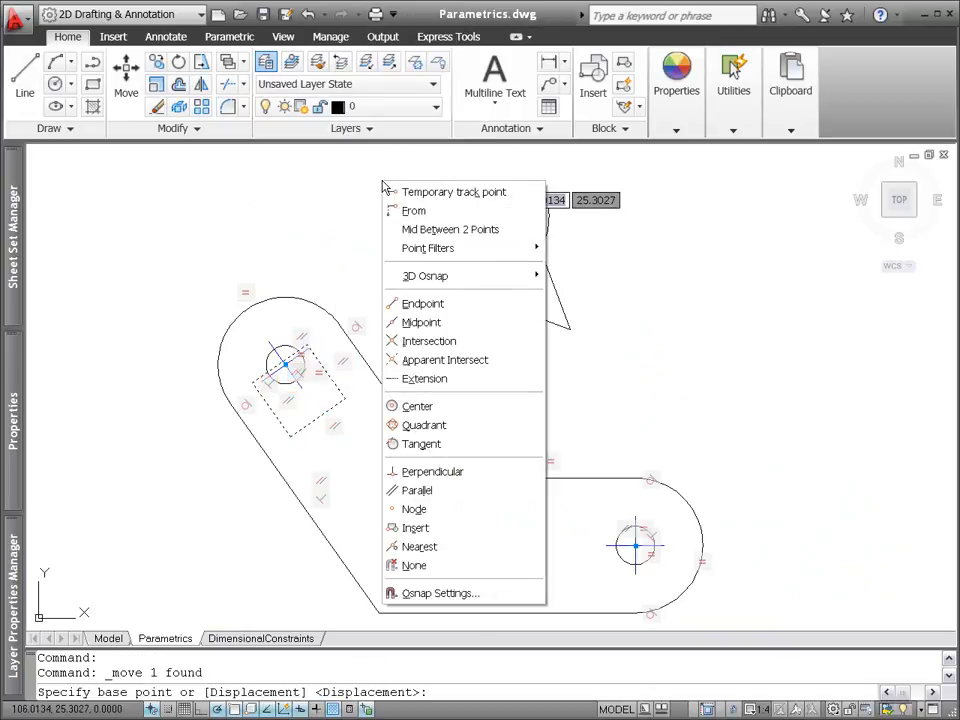
pyautogui.click(411, 322)
pyautogui.scroll(2, 325, 378)
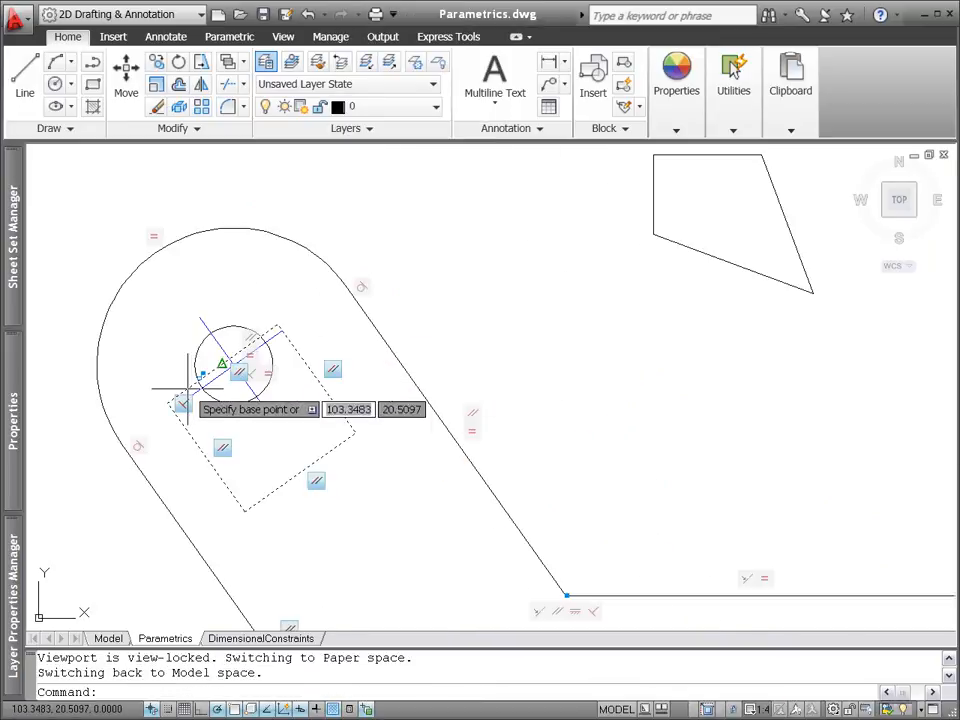
pyautogui.click(220, 400)
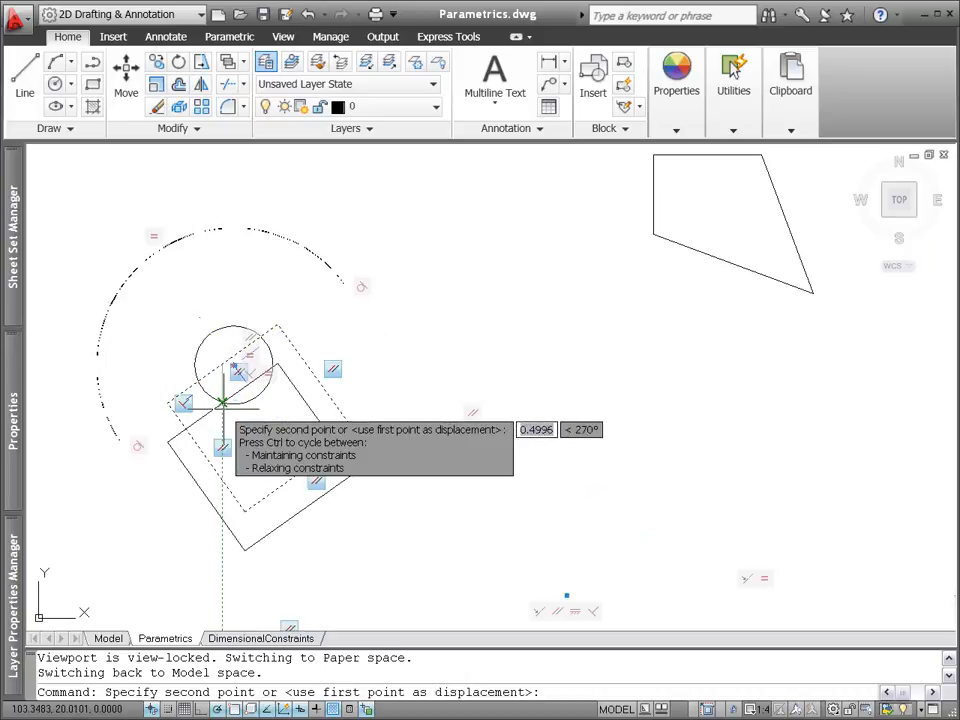
pyautogui.keyDown('shift'); pyautogui.rightClick(222, 400); pyautogui.keyUp('shift')
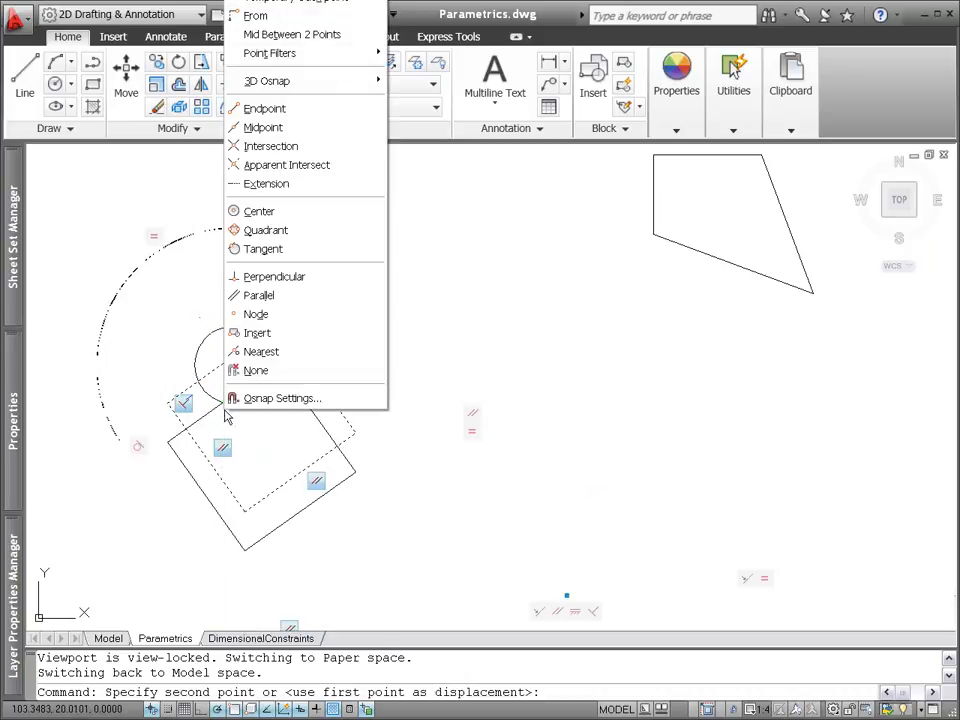
pyautogui.click(262, 352)
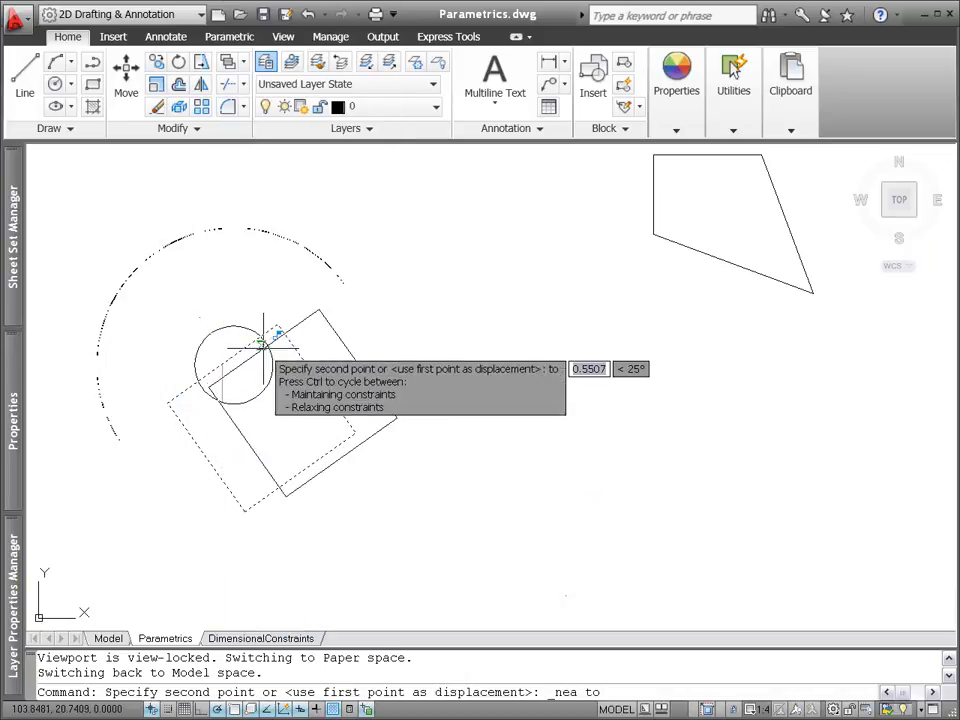
pyautogui.click(262, 415)
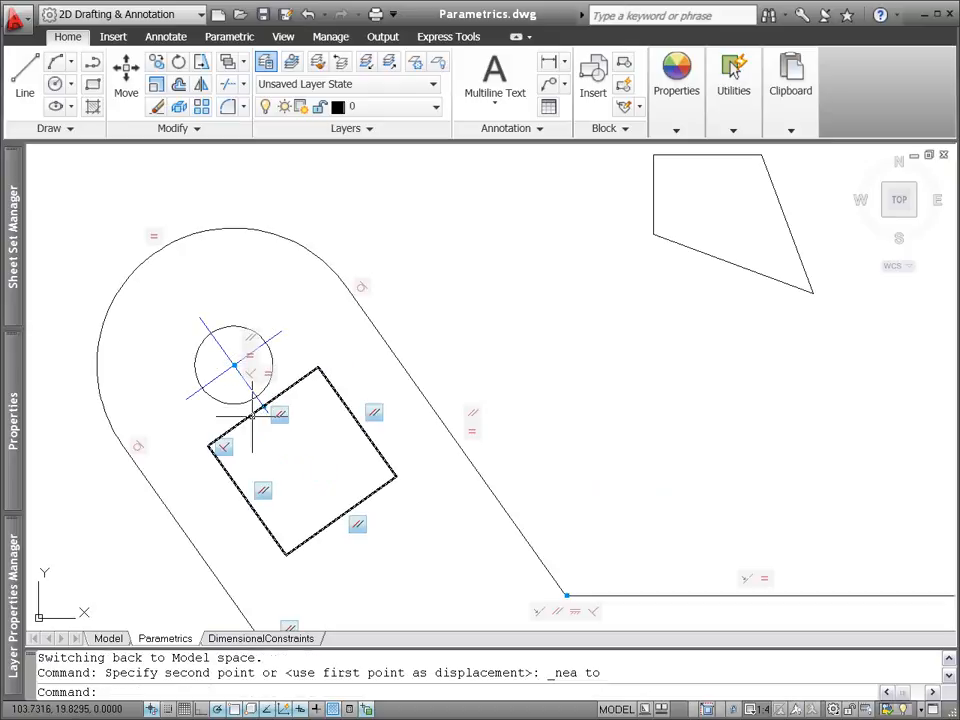
# Step: Move the rectangle a short distance down and to the right along the slanted arm, between two freely chosen points
pyautogui.click(254, 415)
pyautogui.scroll(-4, 252, 414)
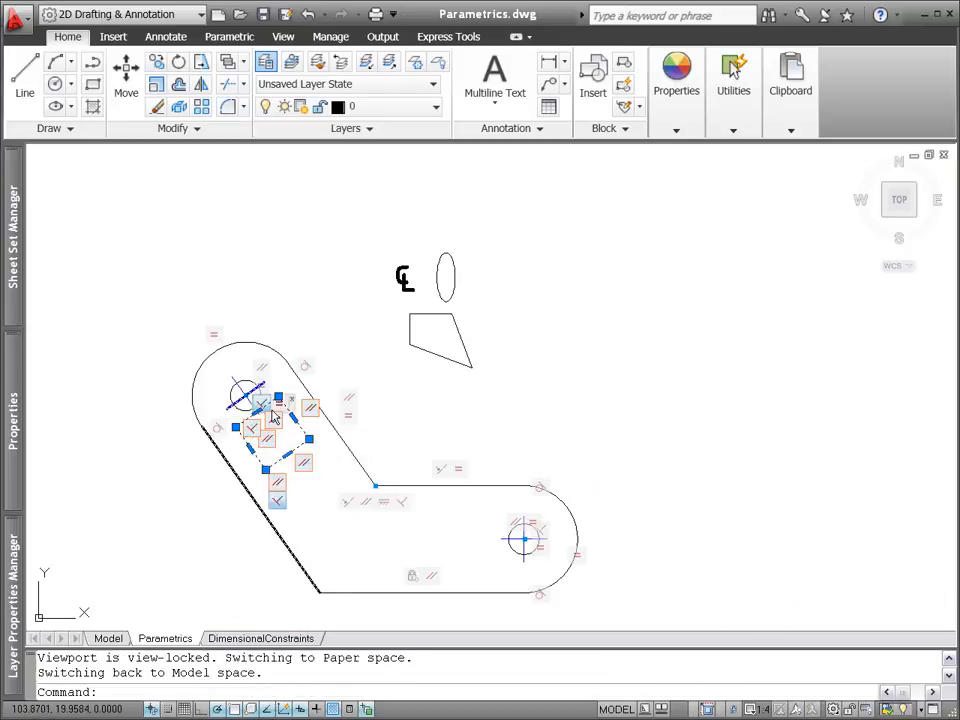
pyautogui.rightClick(317, 388)
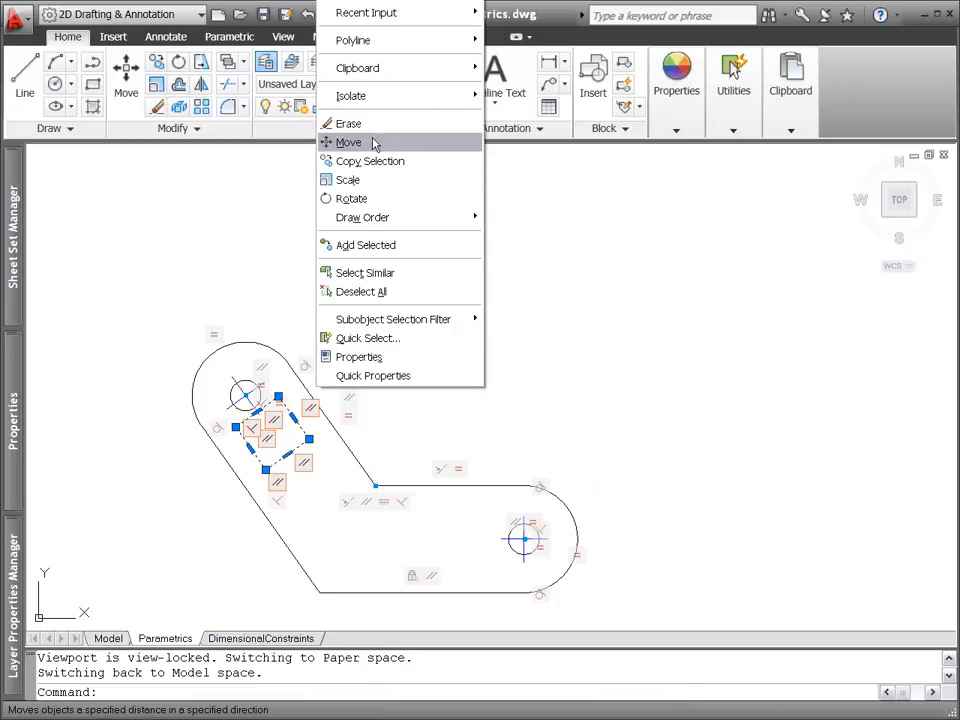
pyautogui.click(374, 141)
pyautogui.click(368, 357)
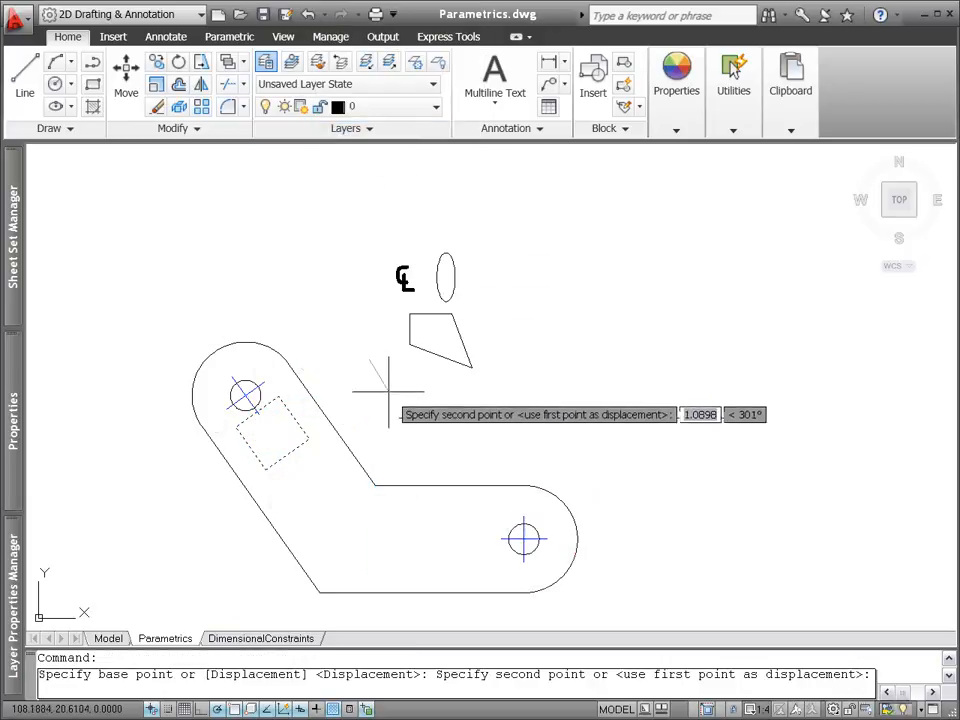
pyautogui.click(387, 394)
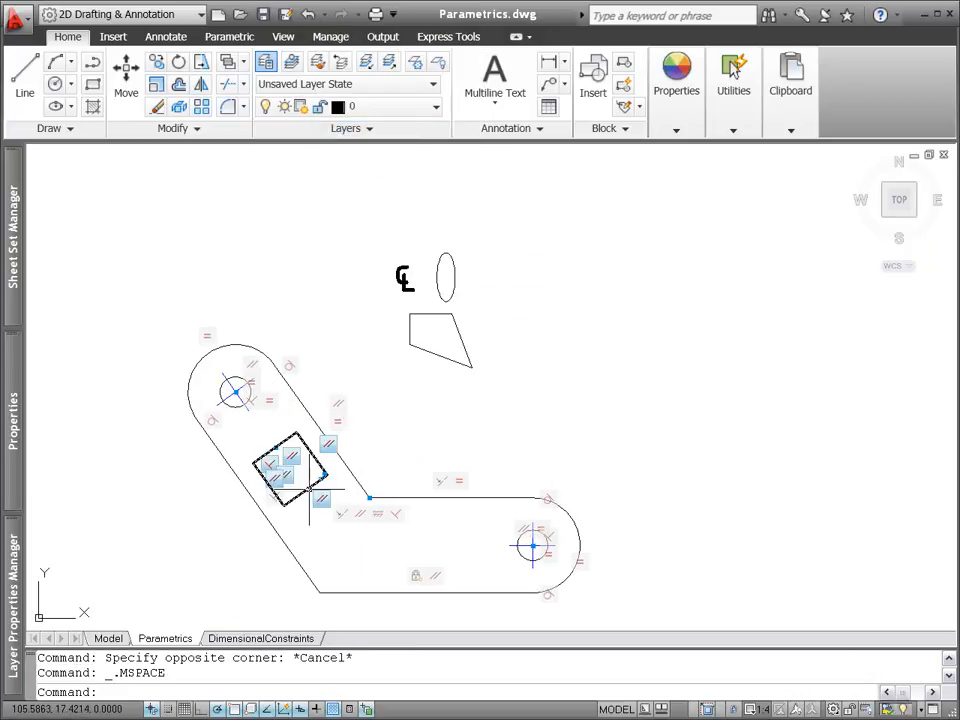
# Step: Fillet the rectangle's right corner with a radius of .2
pyautogui.scroll(5, 312, 490)
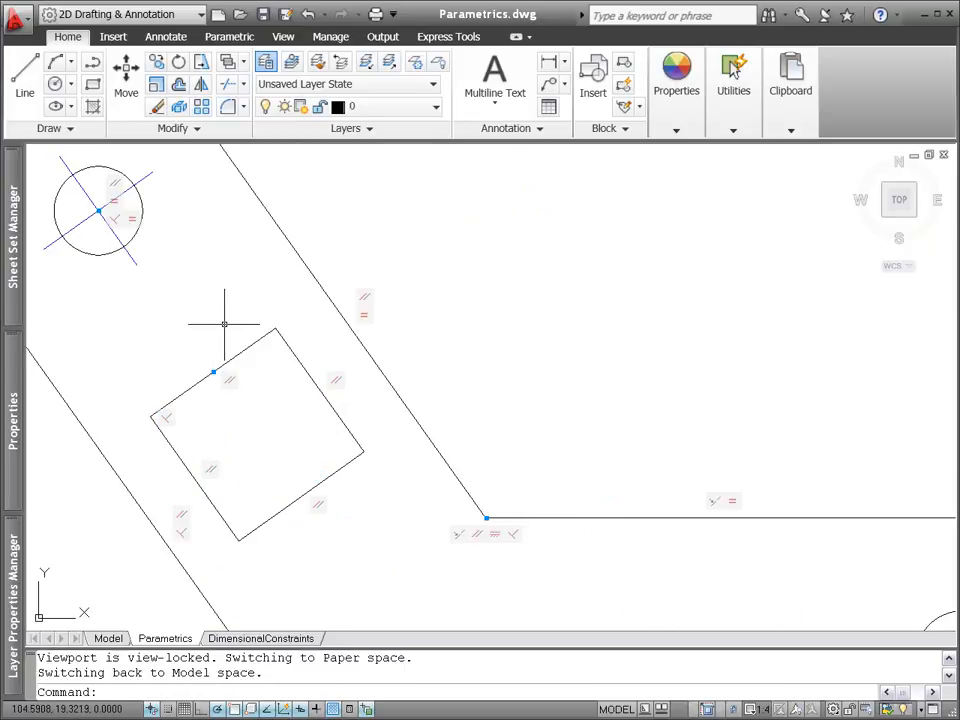
pyautogui.click(228, 106)
pyautogui.write('r')
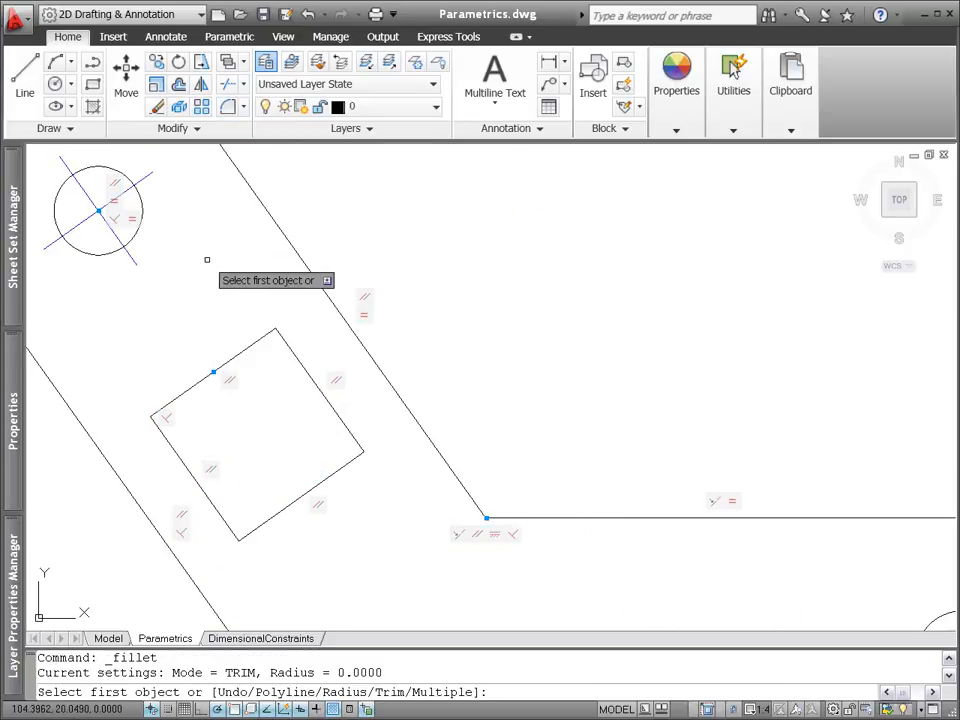
pyautogui.press('Return')
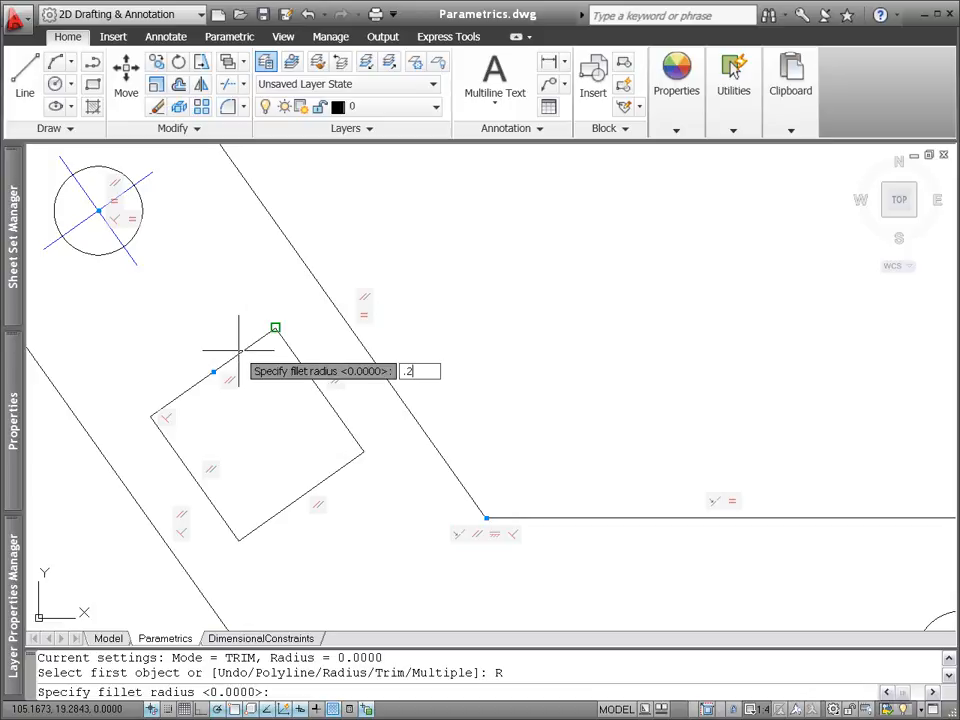
pyautogui.write('.2')
pyautogui.press('Return')
pyautogui.click(334, 380)
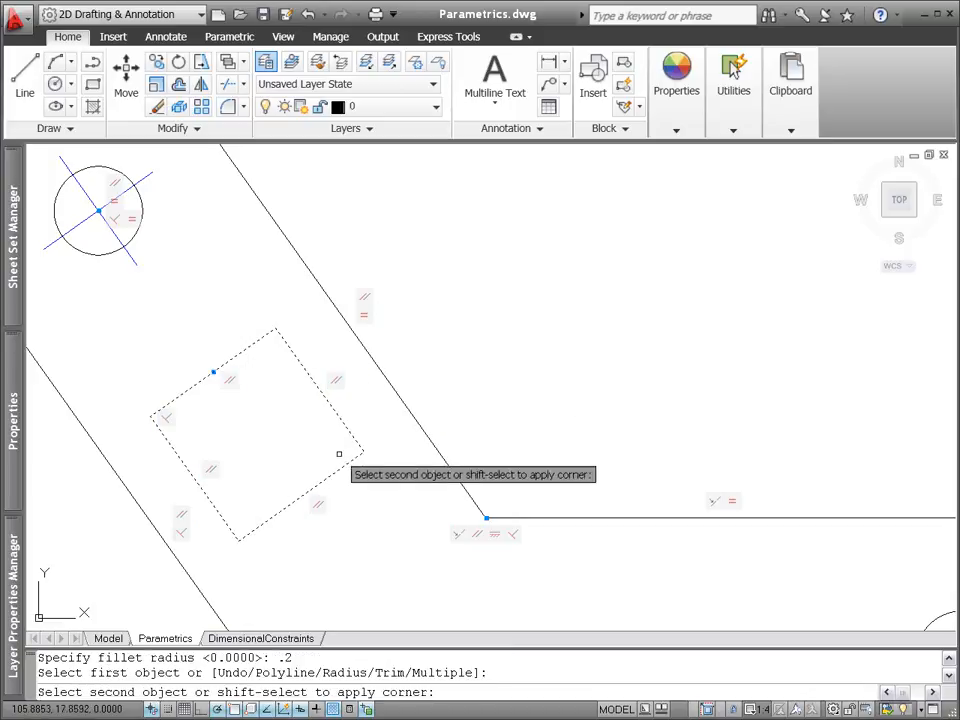
pyautogui.click(339, 469)
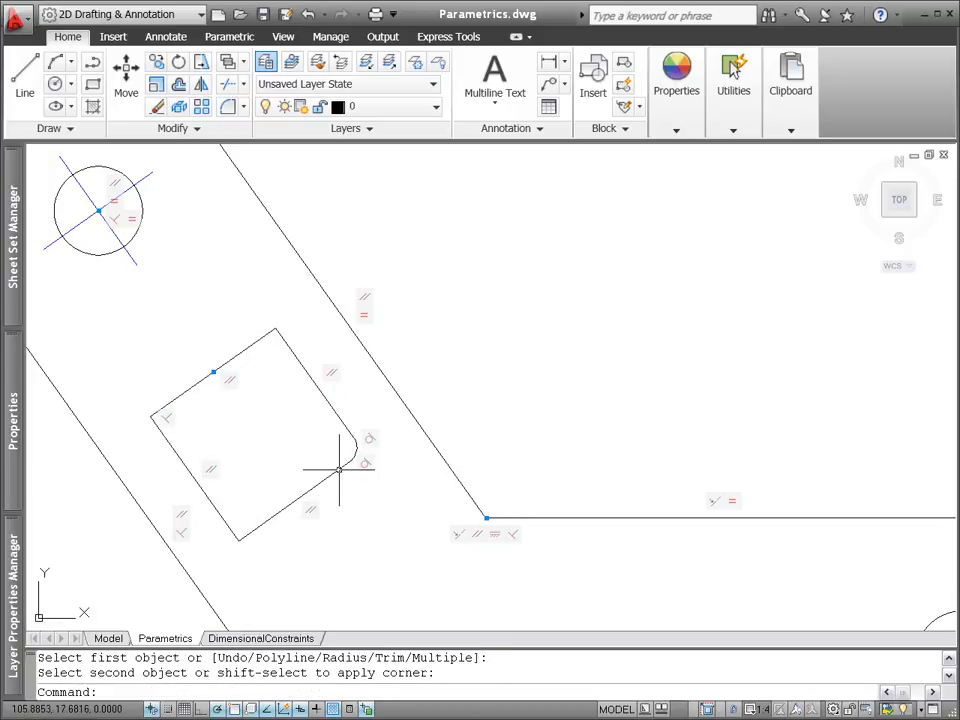
# Step: Fillet the rectangle's bottom corner with the same radius
pyautogui.press('Return')
pyautogui.click(320, 477)
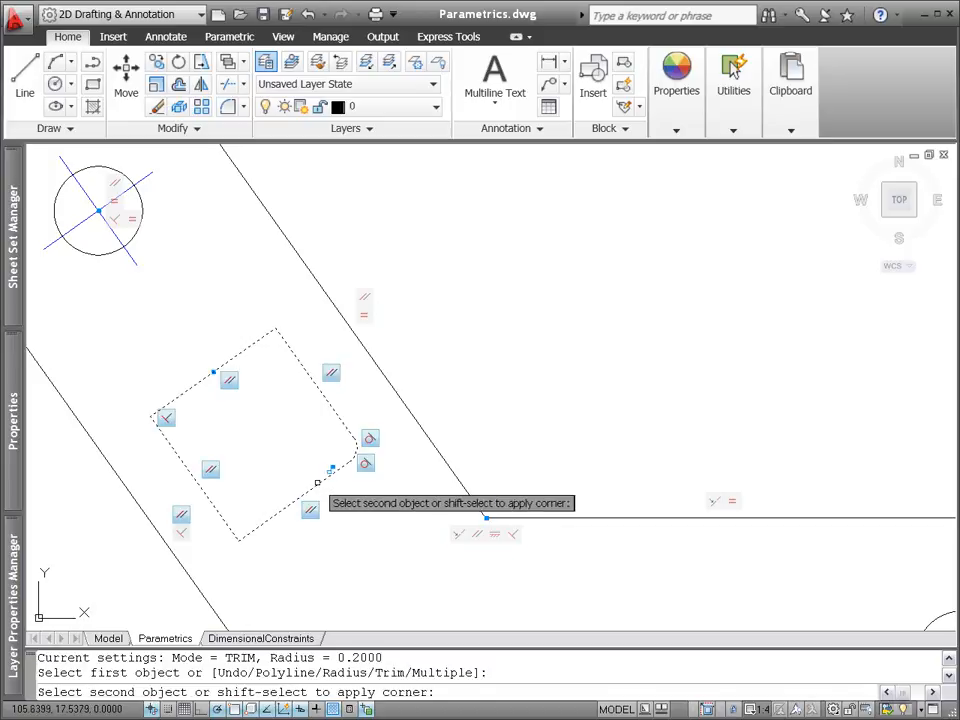
pyautogui.click(207, 500)
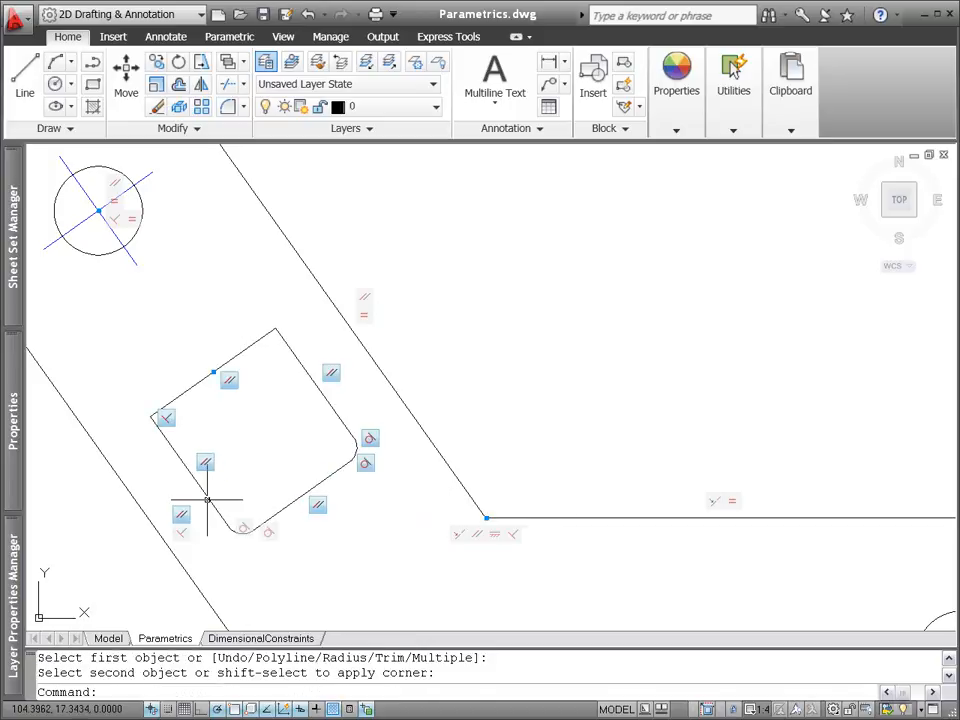
# Step: Apply a collinear constraint from the horizontal arm's horizontal centre mark line to the long axis of the loose ellipse
pyautogui.scroll(-2, 232, 486)
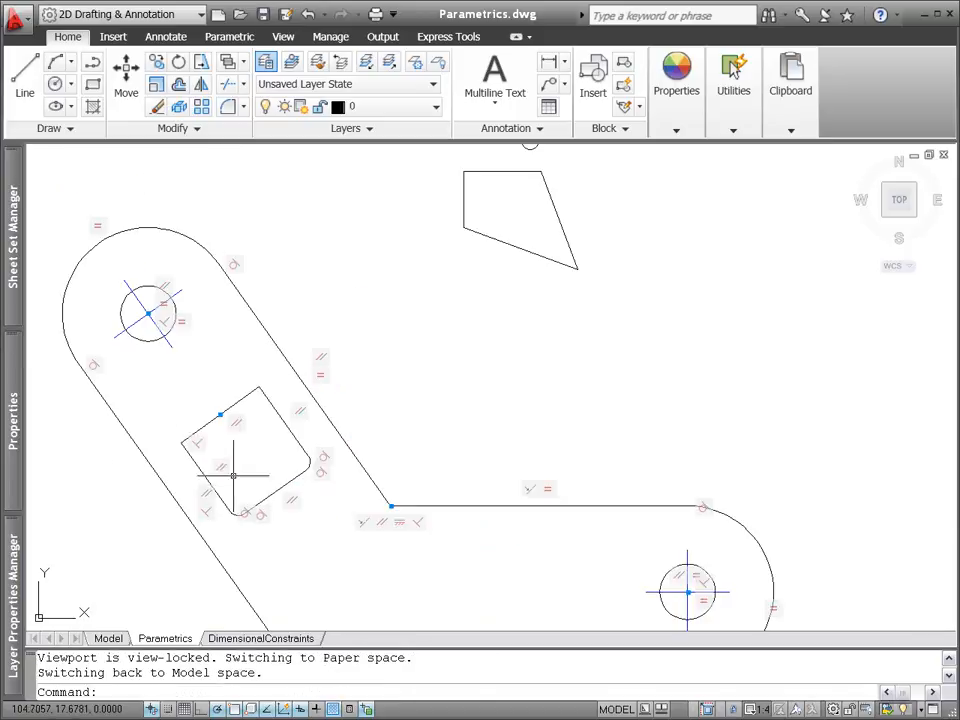
pyautogui.click(232, 37)
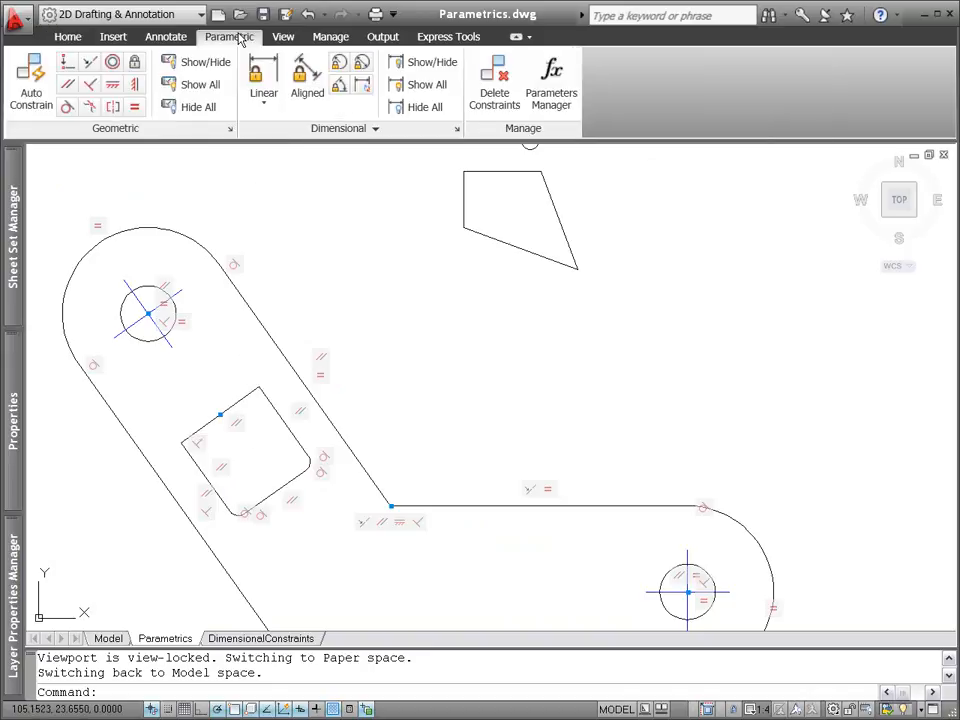
pyautogui.click(91, 64)
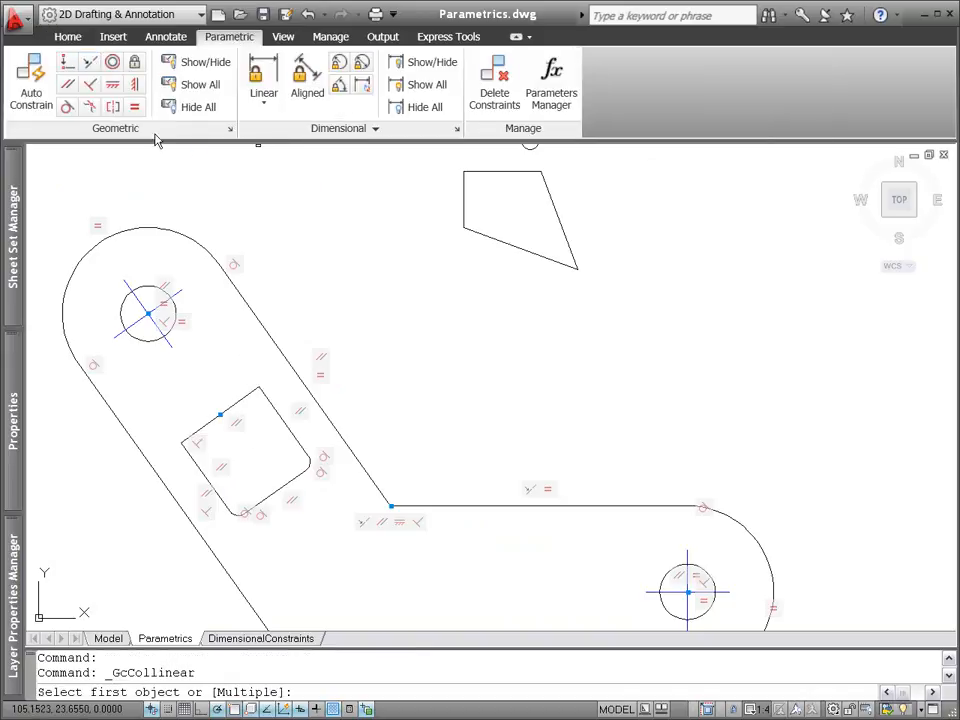
pyautogui.scroll(-2, 200, 295)
pyautogui.click(507, 483)
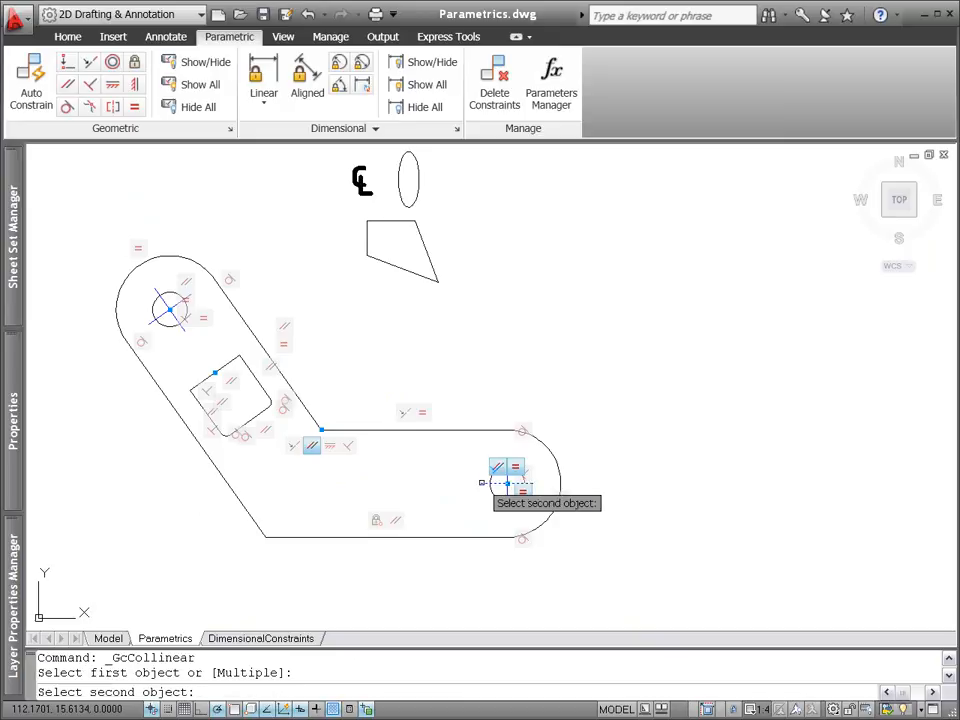
pyautogui.click(410, 200)
# Step: Apply a collinear constraint from the slanted arm's lengthwise centre mark line to the centreline symbol text
pyautogui.rightClick(410, 200)
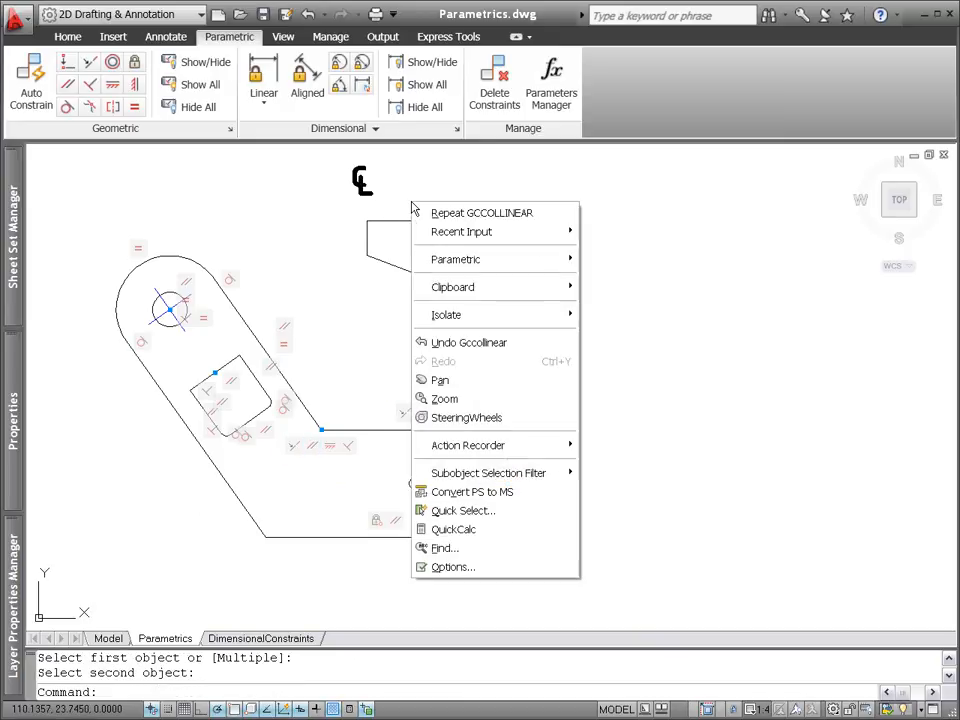
pyautogui.click(430, 210)
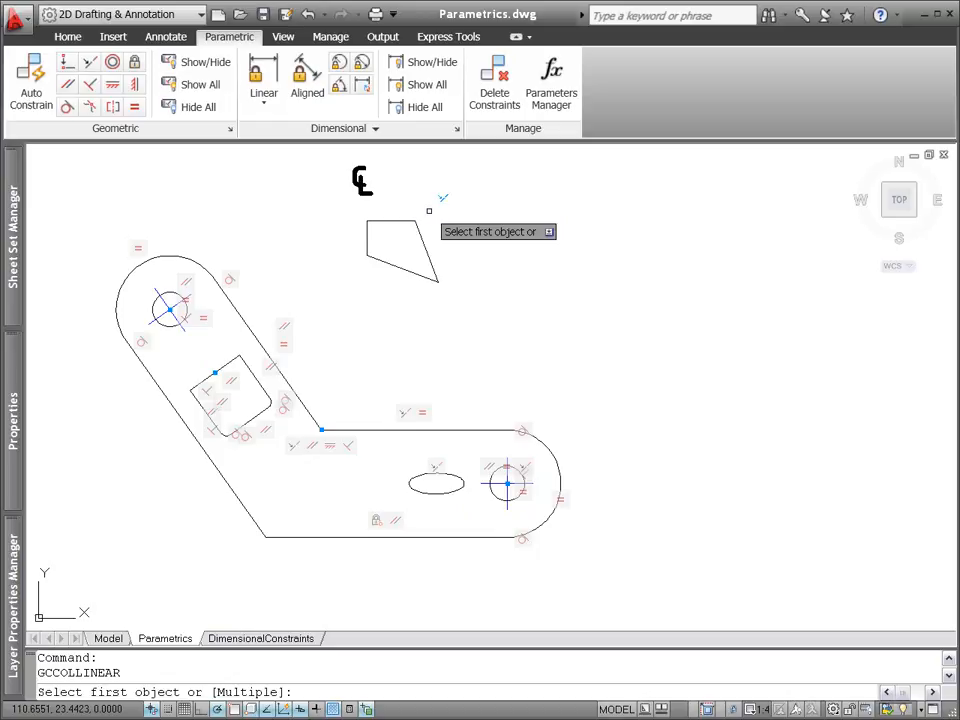
pyautogui.click(192, 328)
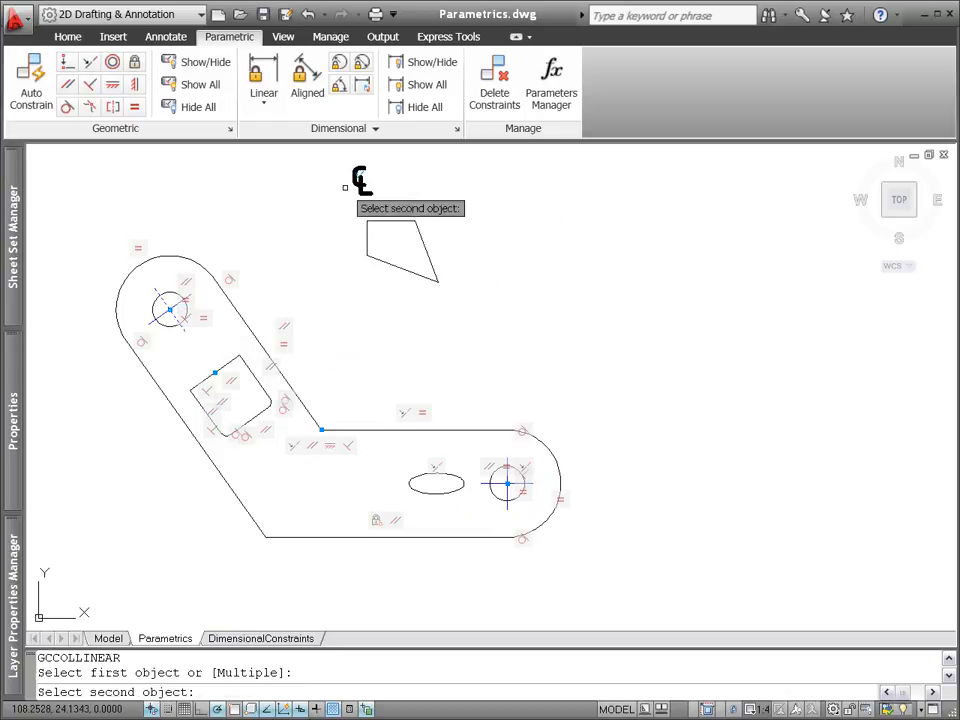
pyautogui.click(349, 186)
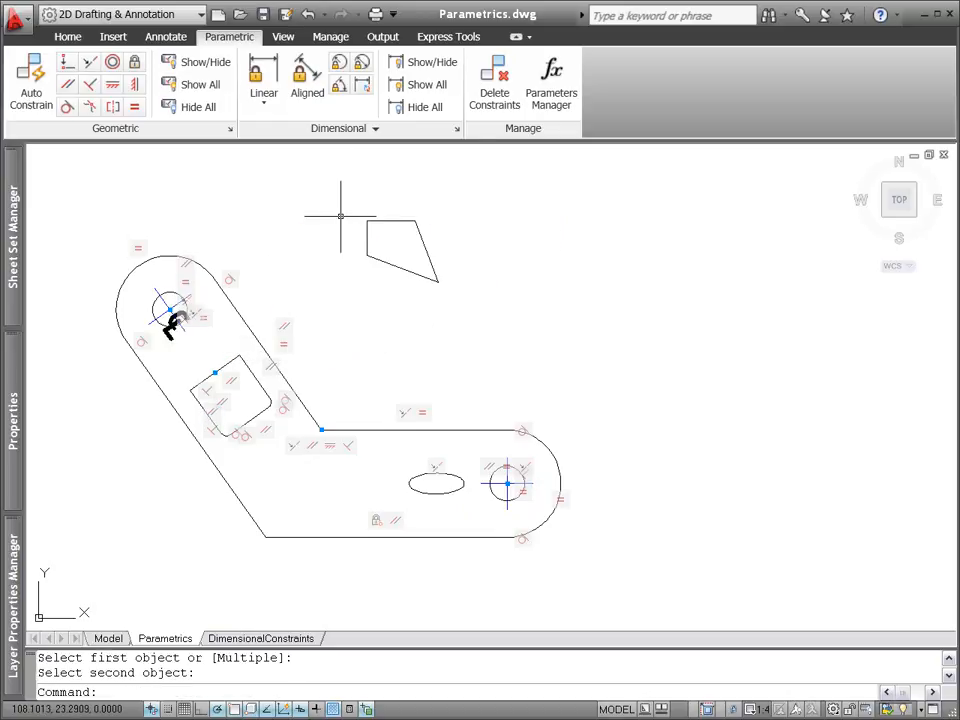
# Step: Add a linear dimensional constraint to the link's bottom edge, placed below it, and set its length to 8
pyautogui.scroll(2, 244, 462)
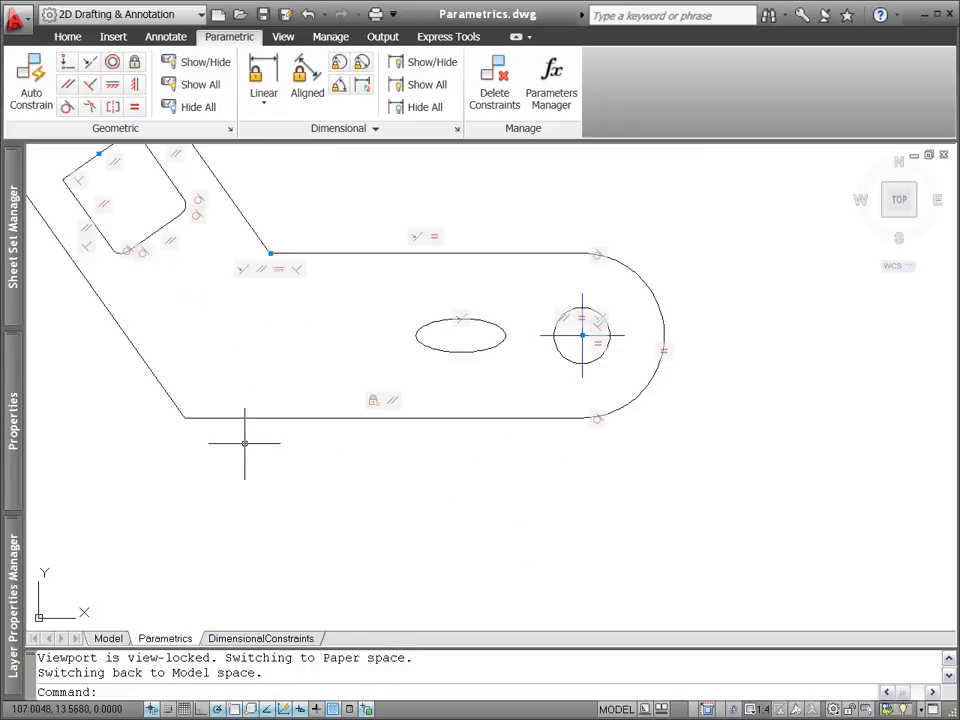
pyautogui.click(263, 80)
pyautogui.rightClick(236, 335)
pyautogui.click(269, 405)
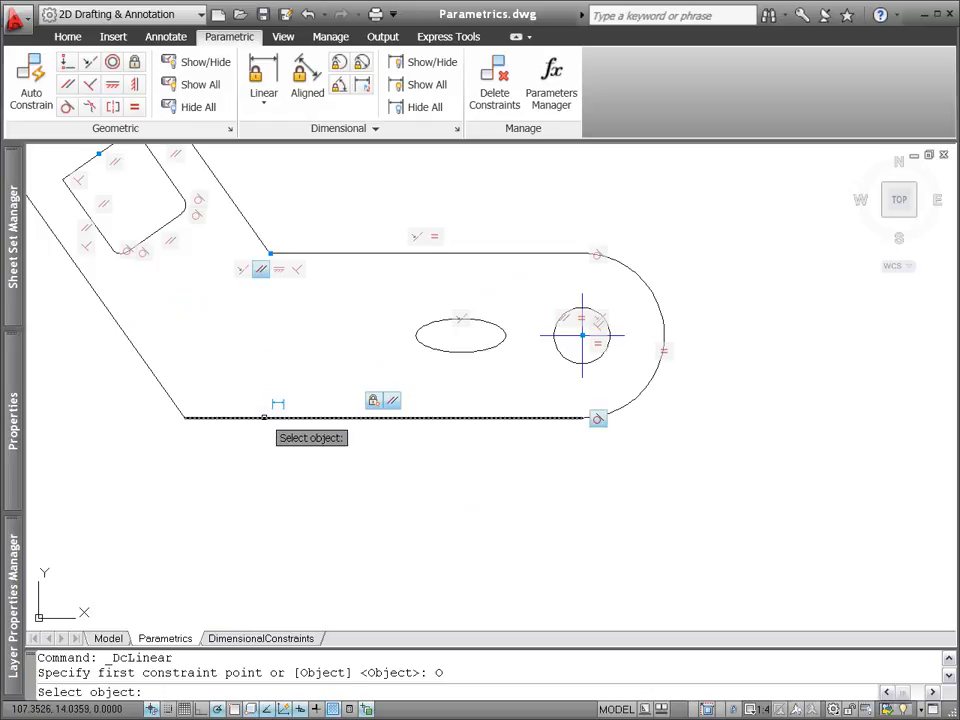
pyautogui.click(274, 417)
pyautogui.click(296, 519)
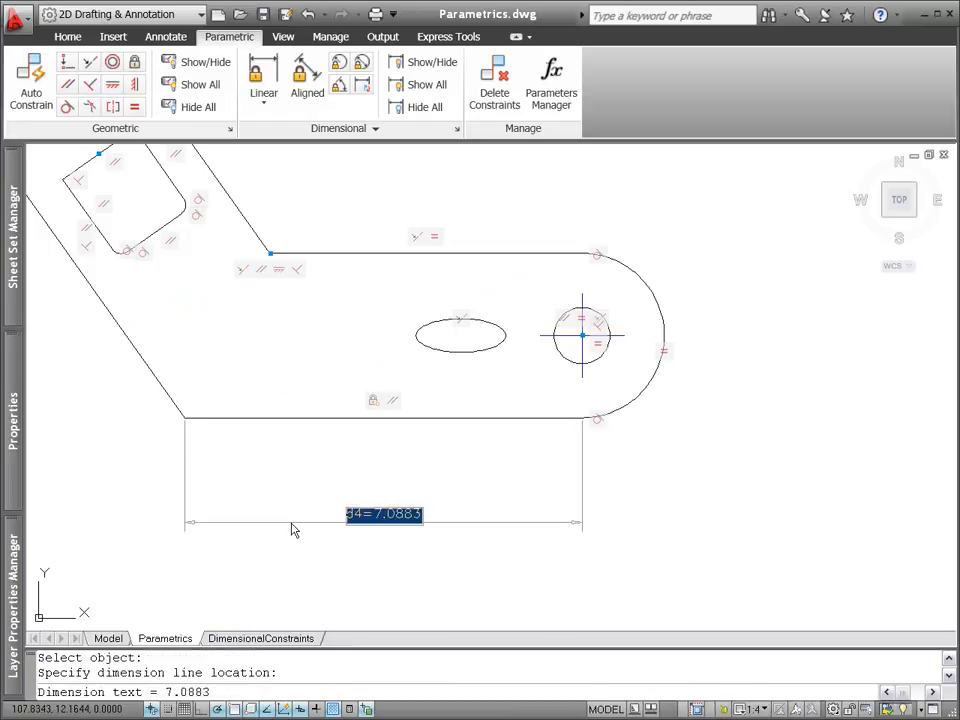
pyautogui.write('8')
pyautogui.press('Return')
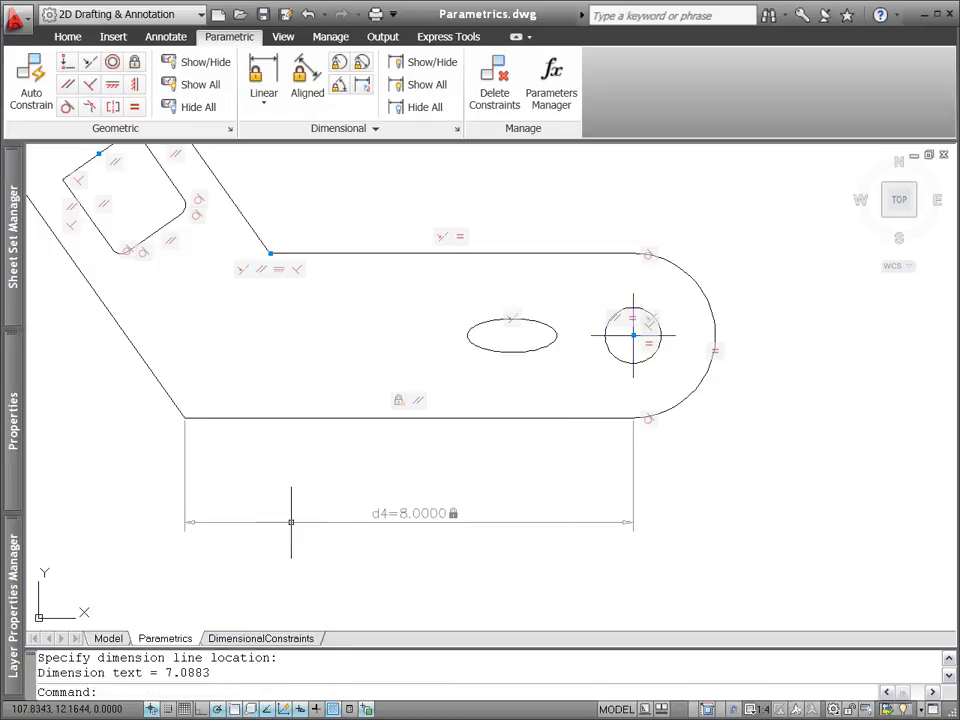
# Step: Add a linear dimensional constraint between the ellipse's centre and the hole's centre, placed below the link, and set it to d4/2
pyautogui.rightClick(293, 476)
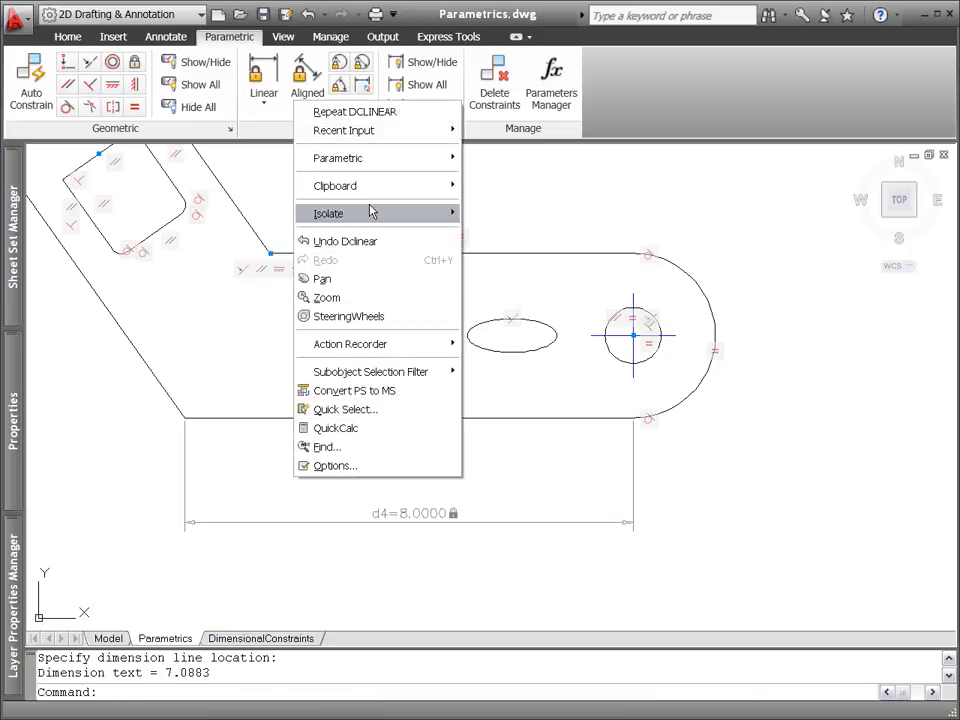
pyautogui.click(370, 111)
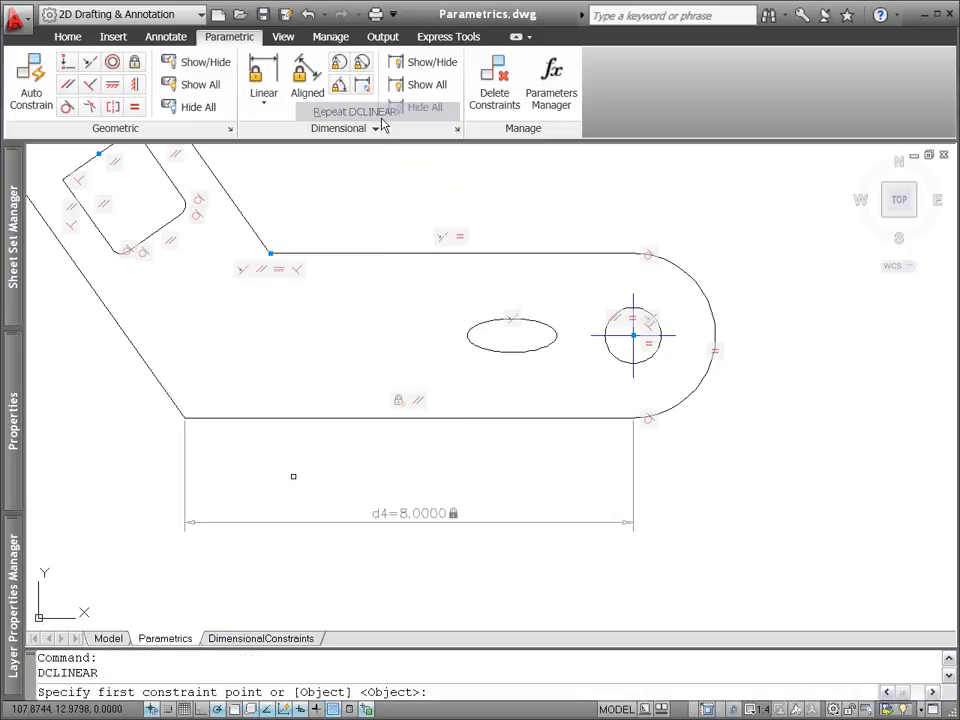
pyautogui.click(487, 321)
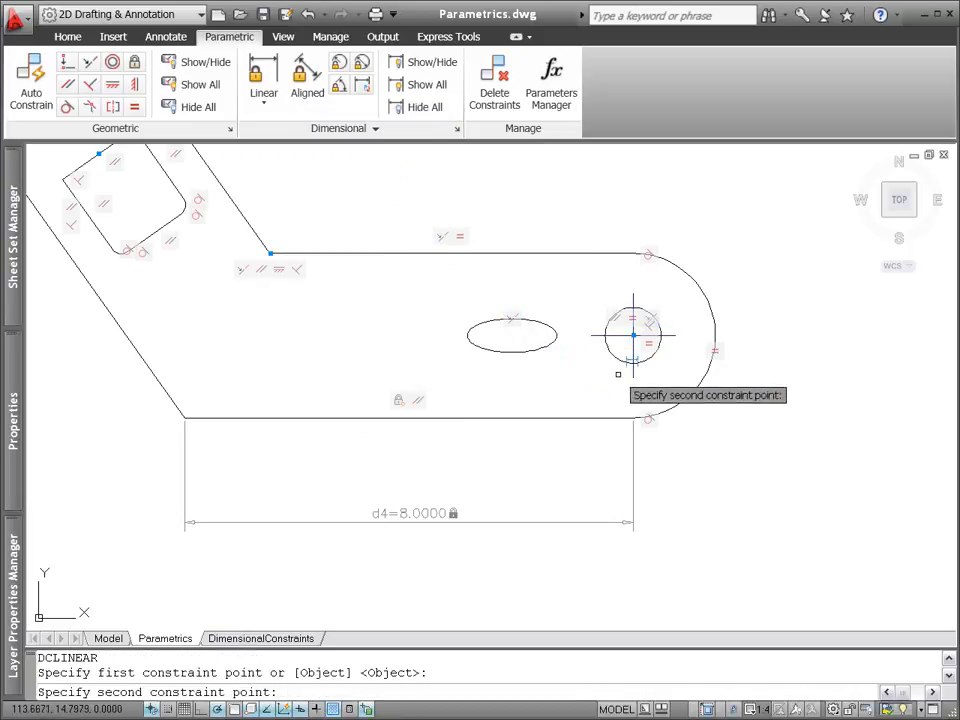
pyautogui.click(632, 336)
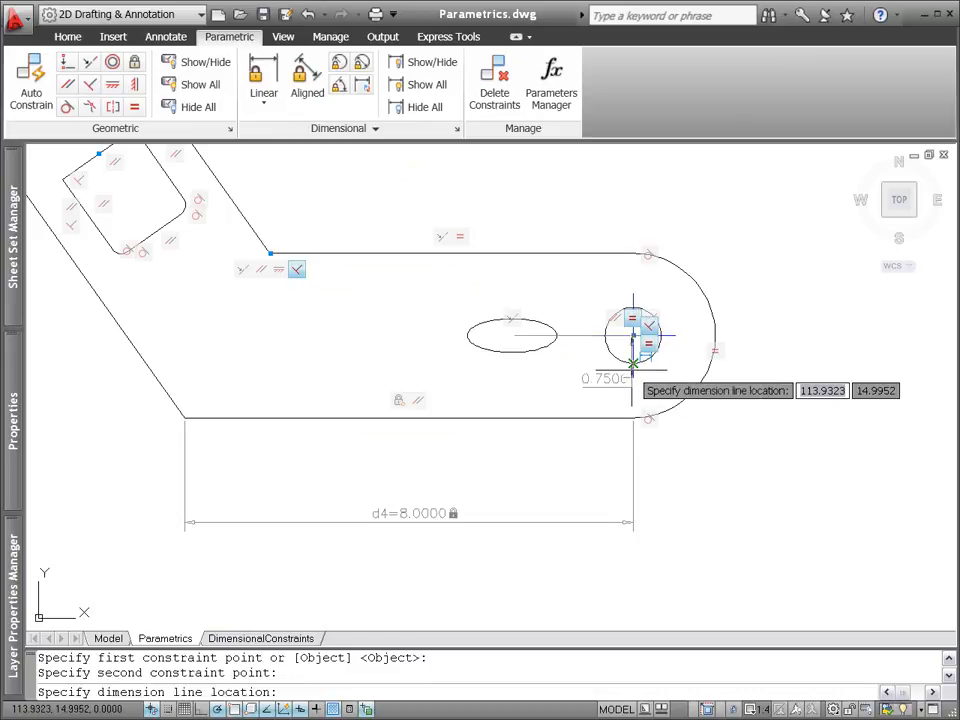
pyautogui.click(576, 465)
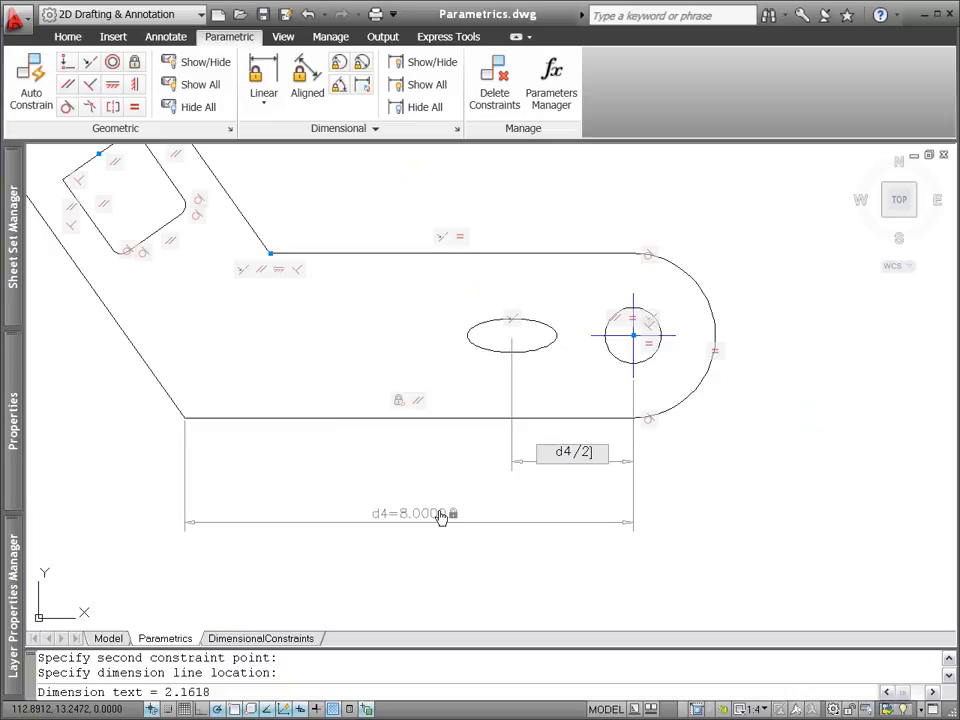
pyautogui.write('d4/2')
pyautogui.press('Return')
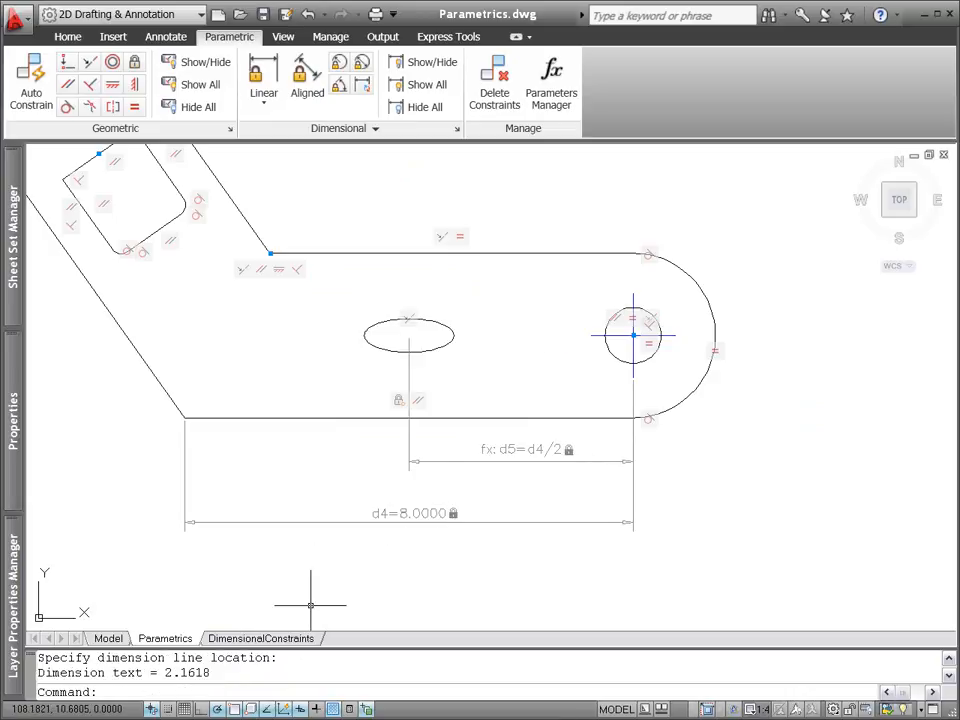
# Step: Switch to the DimensionalConstraints layout and show the dimensional constraints on the bicycle's upper frame, from handlebar to seat post
pyautogui.click(304, 643)
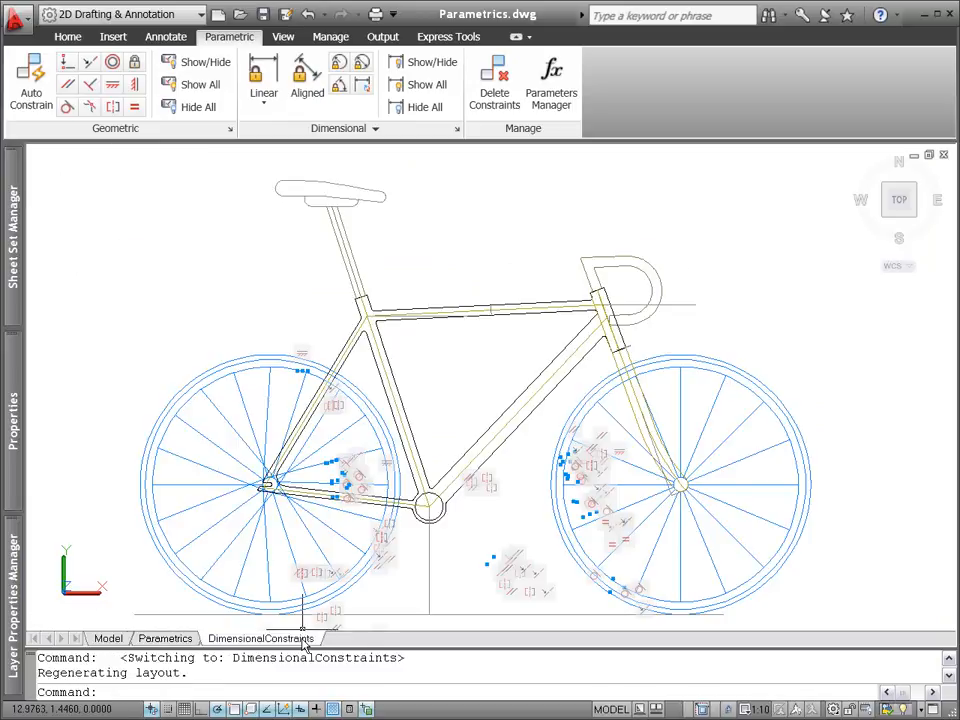
pyautogui.click(422, 62)
pyautogui.click(726, 238)
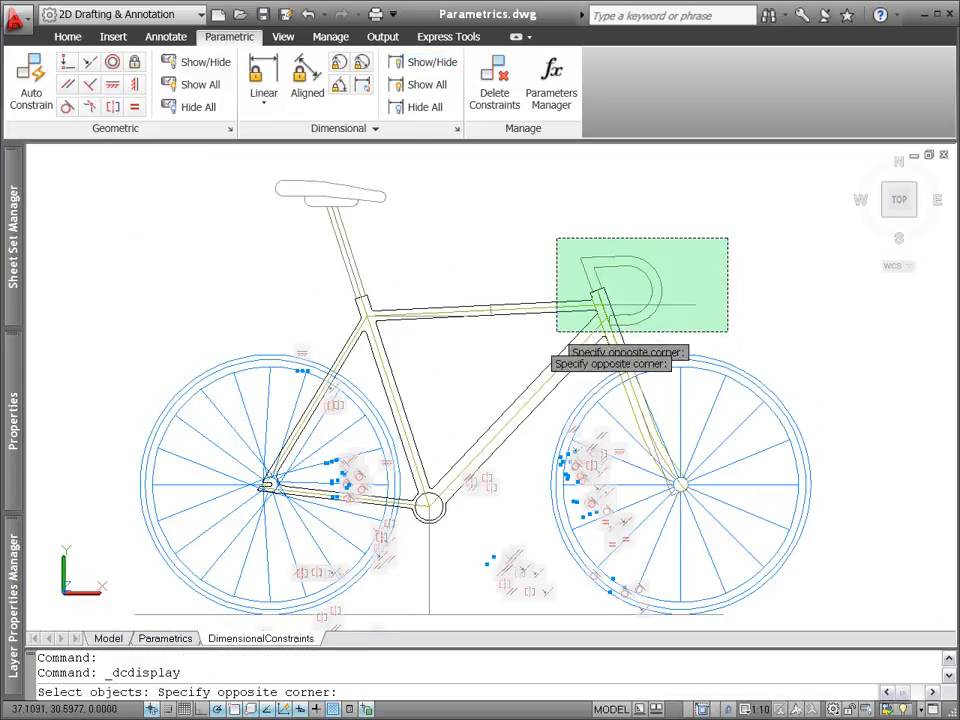
pyautogui.click(342, 400)
pyautogui.press('Return')
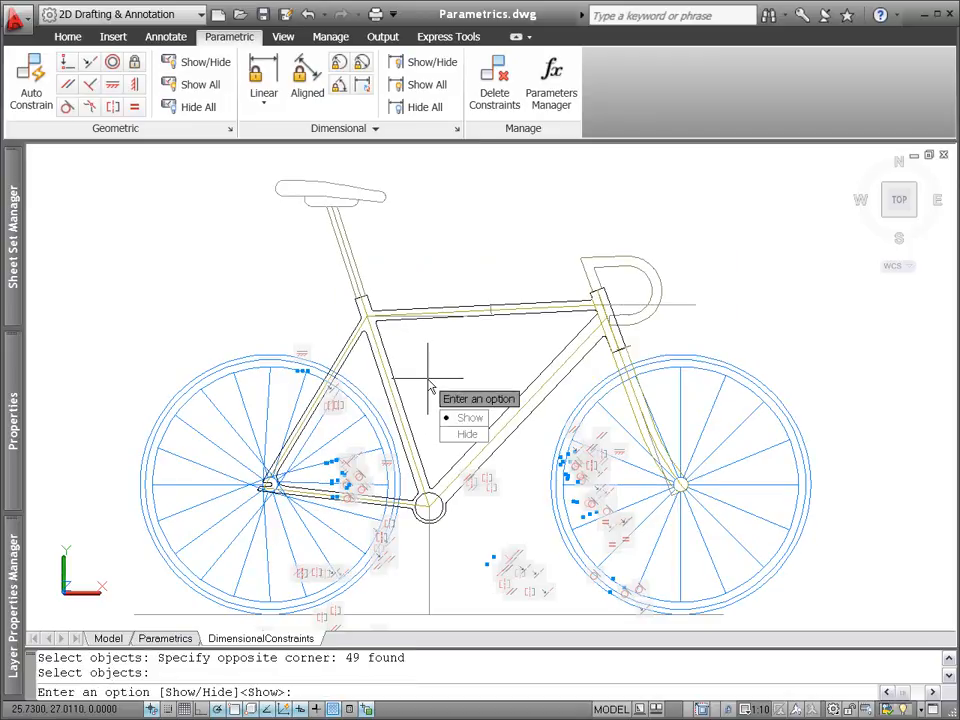
pyautogui.click(468, 418)
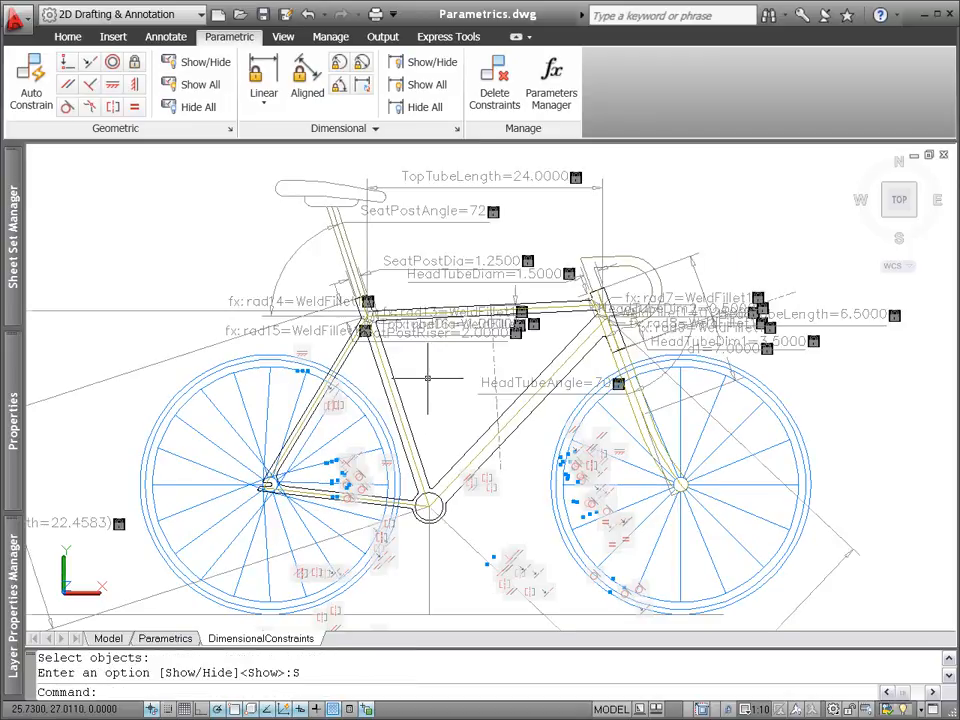
# Step: Open the Parameters Manager, create a group filter named Post, and widen the filter list
pyautogui.click(551, 82)
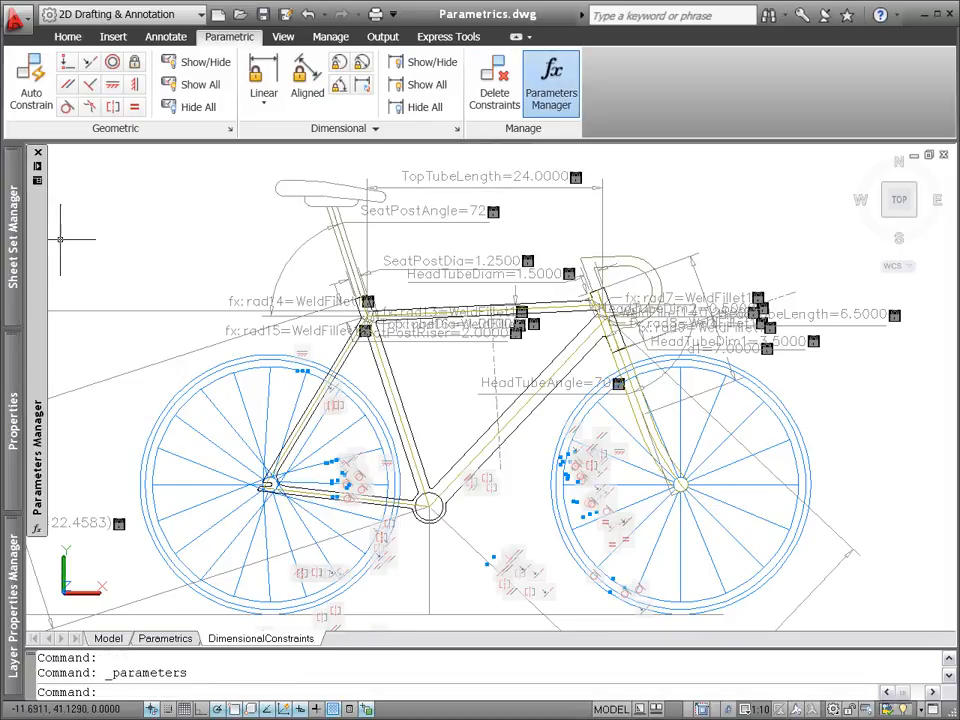
pyautogui.moveTo(42, 247)
pyautogui.click(64, 188)
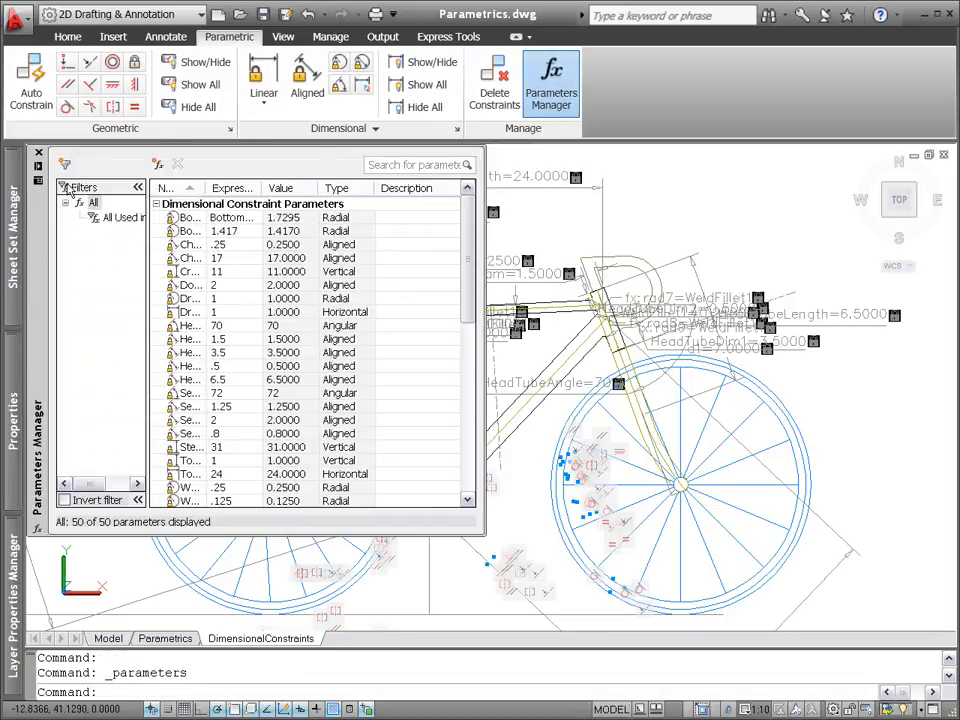
pyautogui.rightClick(90, 202)
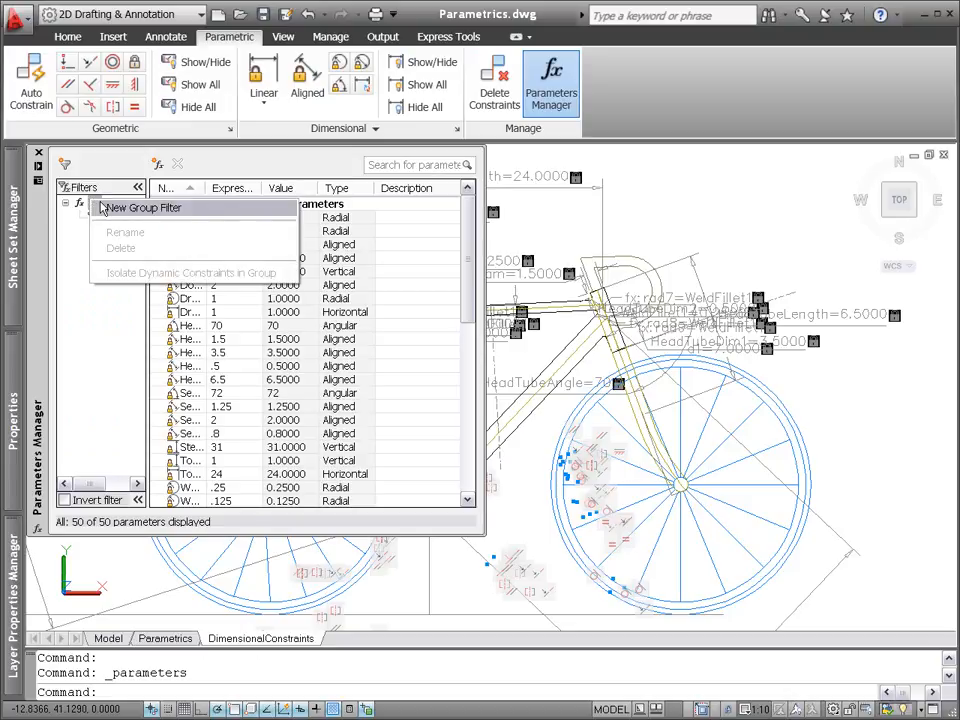
pyautogui.click(100, 205)
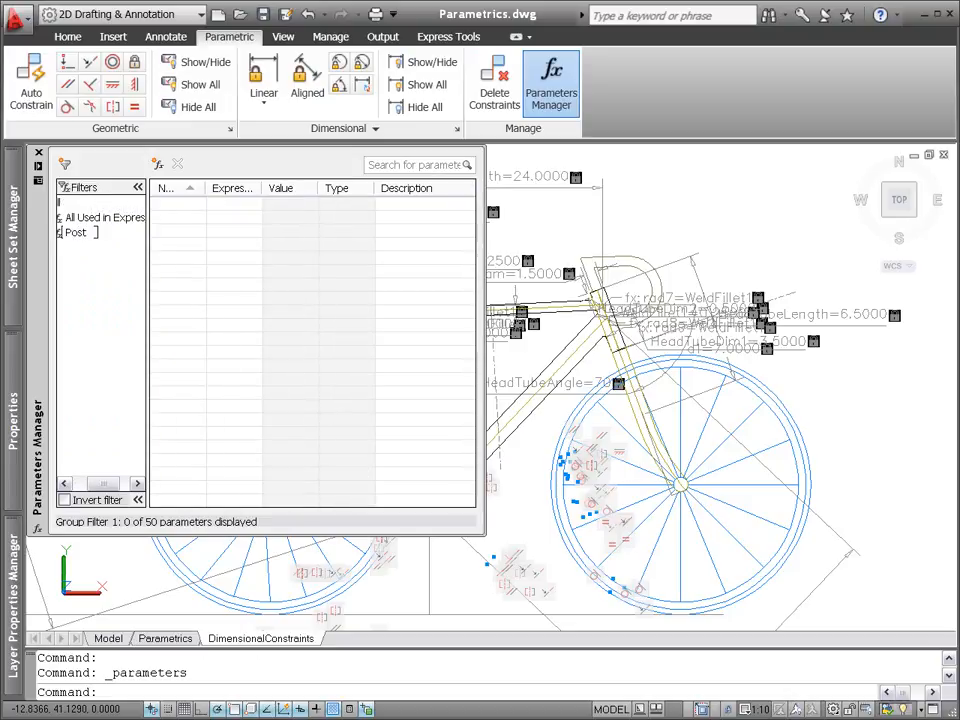
pyautogui.press('Return')
pyautogui.moveTo(148, 204); pyautogui.dragTo(185, 210)
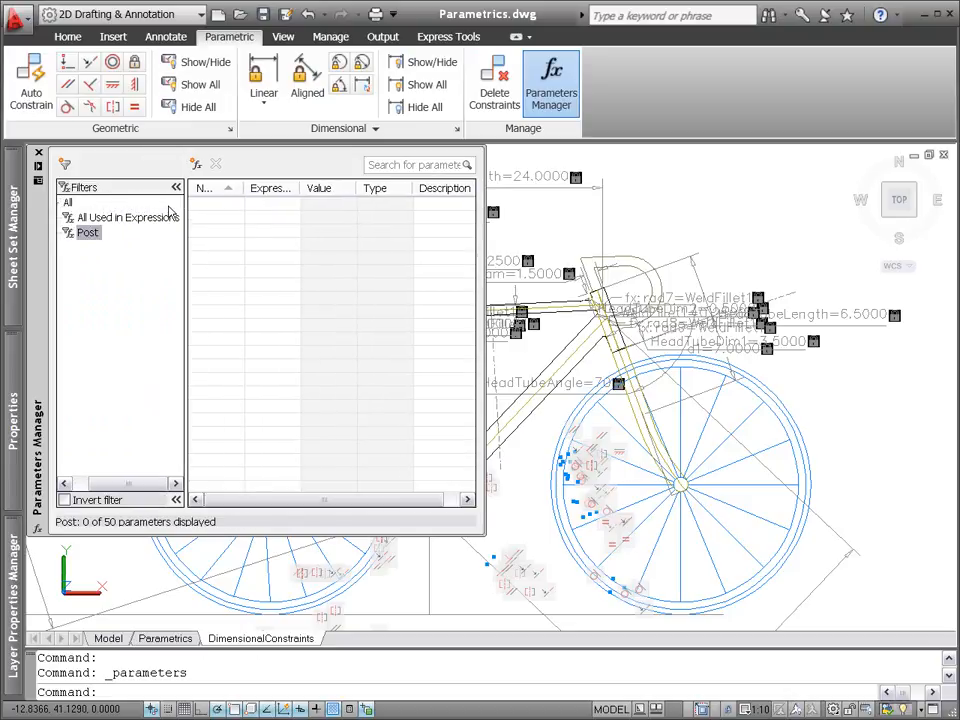
# Step: Search all parameters for *post* and select every matching parameter for the Post filter
pyautogui.click(70, 204)
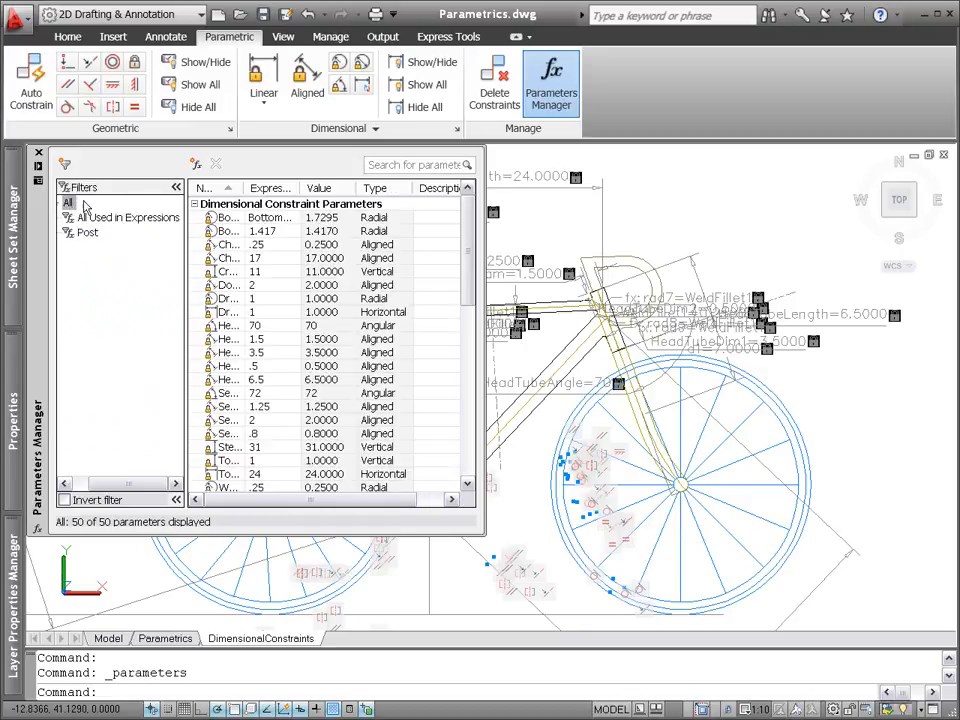
pyautogui.click(377, 164)
pyautogui.write('*')
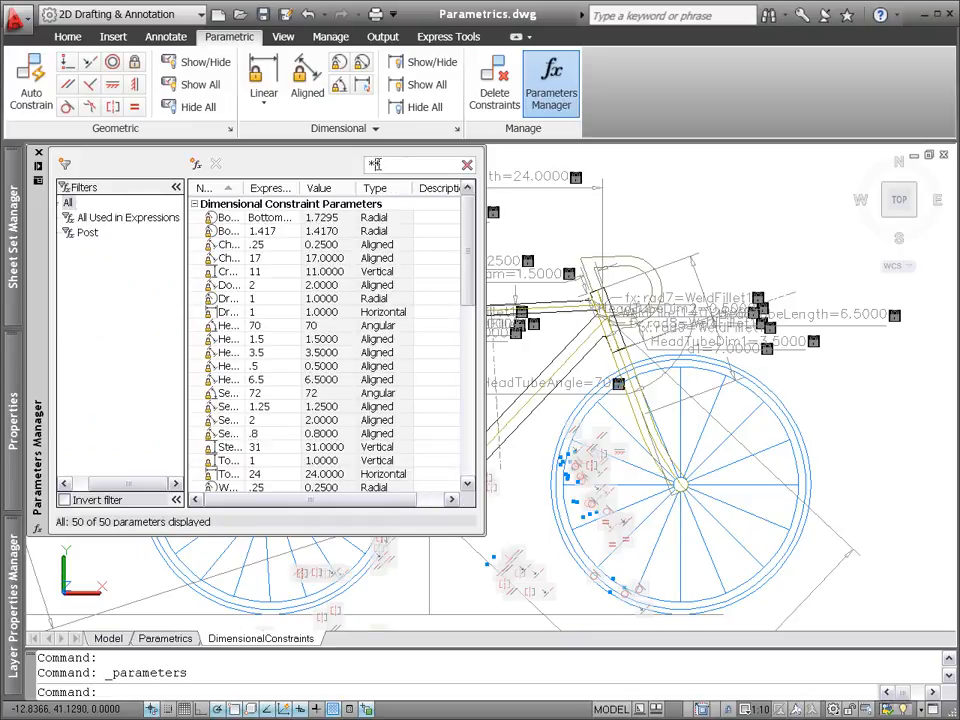
pyautogui.write('pos*')
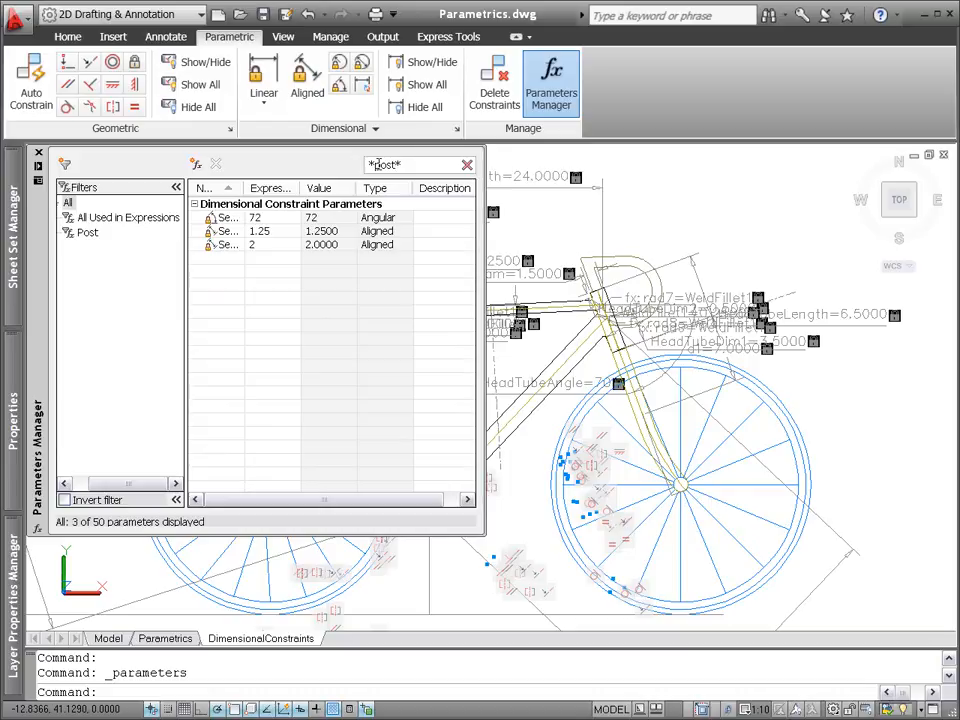
pyautogui.click(230, 222)
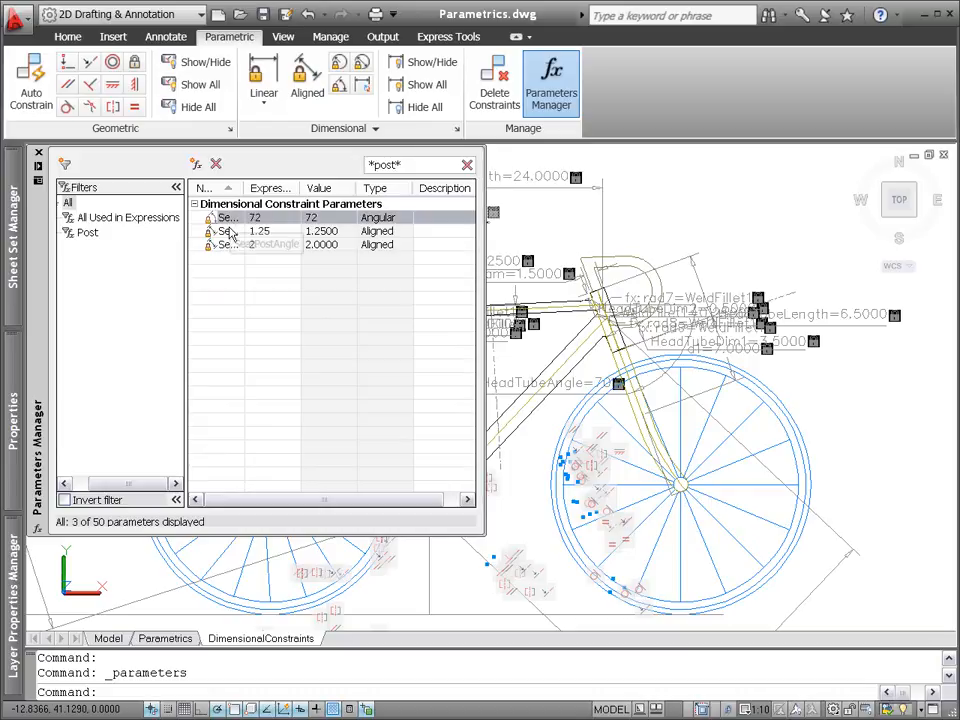
pyautogui.keyDown('shift'); pyautogui.click(229, 247); pyautogui.keyUp('shift')
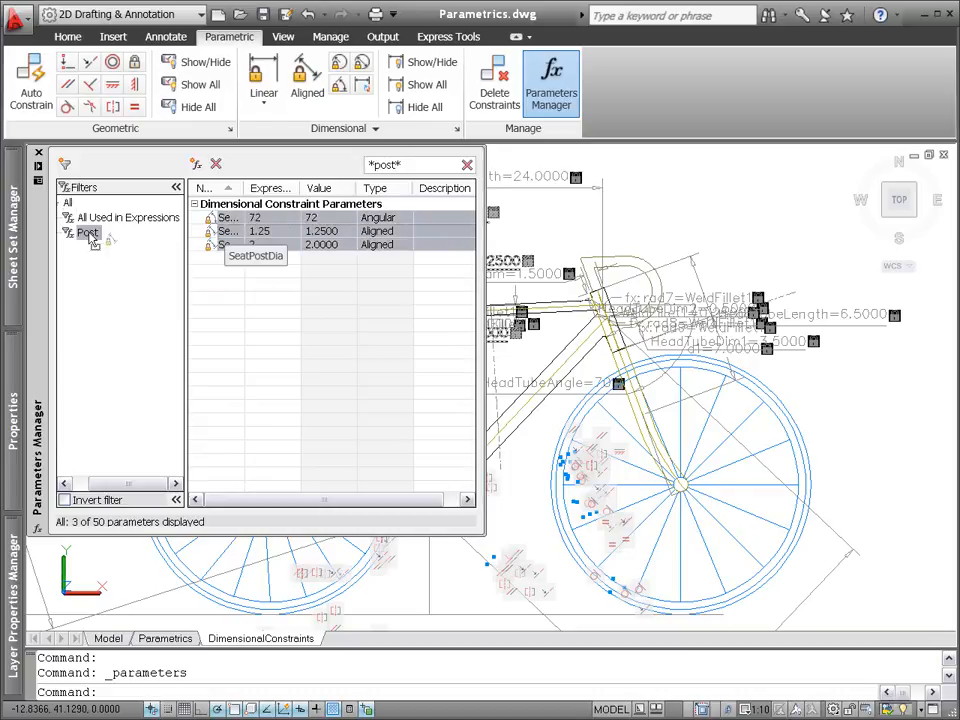